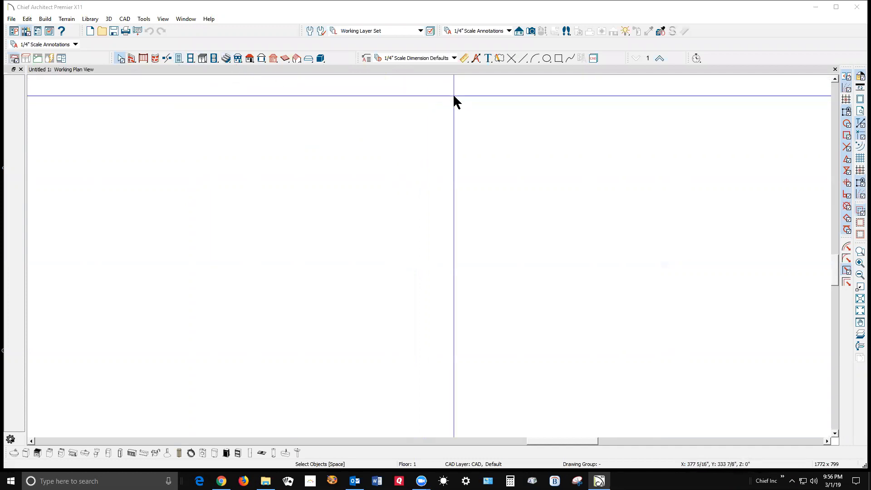
Draw a three-sided CAD polyline open on its left side, about 8'-2" wide and 6'-3" deep, and select it.
left_click(523, 59)
left_click_drag(371, 163, 373, 255)
scroll(395, 259, "up", 2)
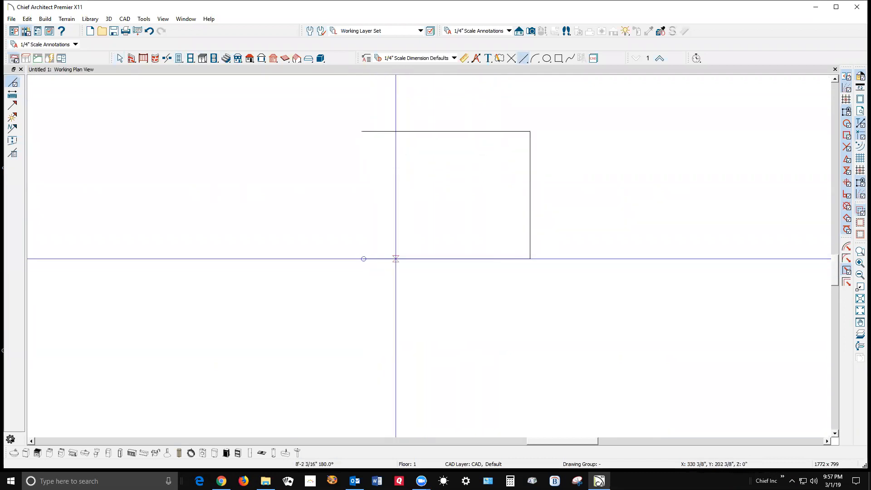
left_click(395, 259)
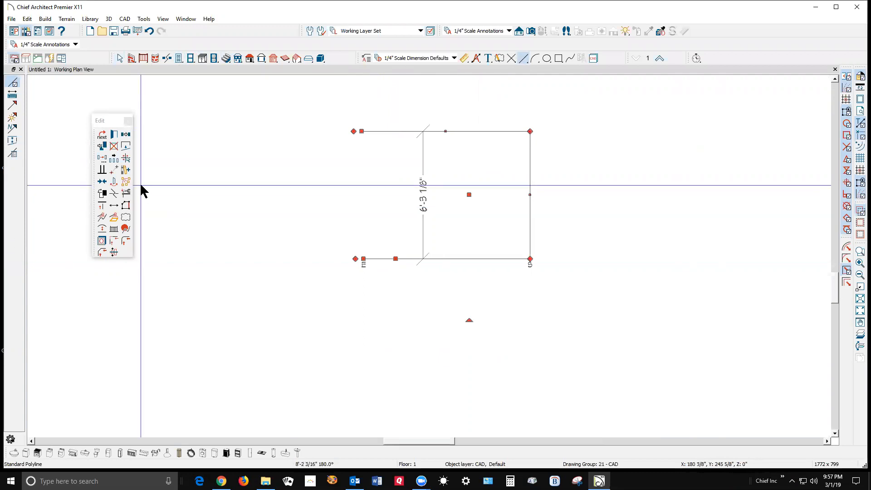
Convert the three-sided polyline to a Molding Polyline and set its height to 96".
left_click(115, 219)
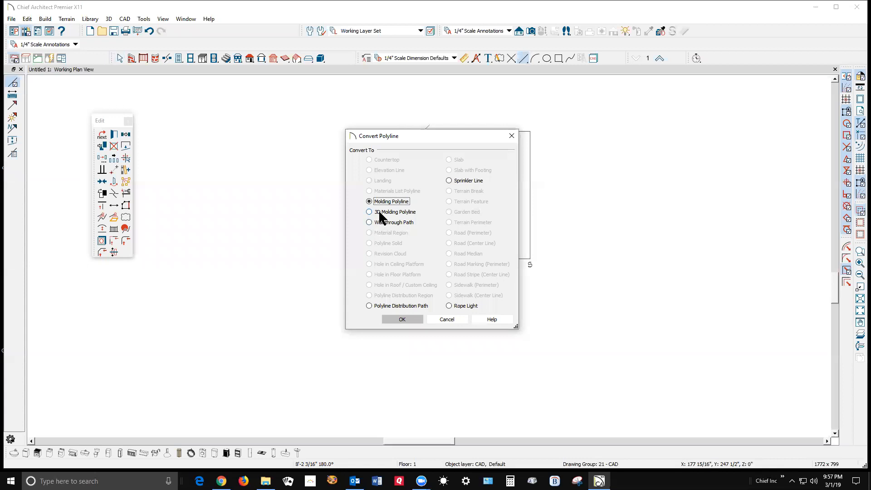
left_click(380, 213)
left_click(379, 203)
left_click(404, 320)
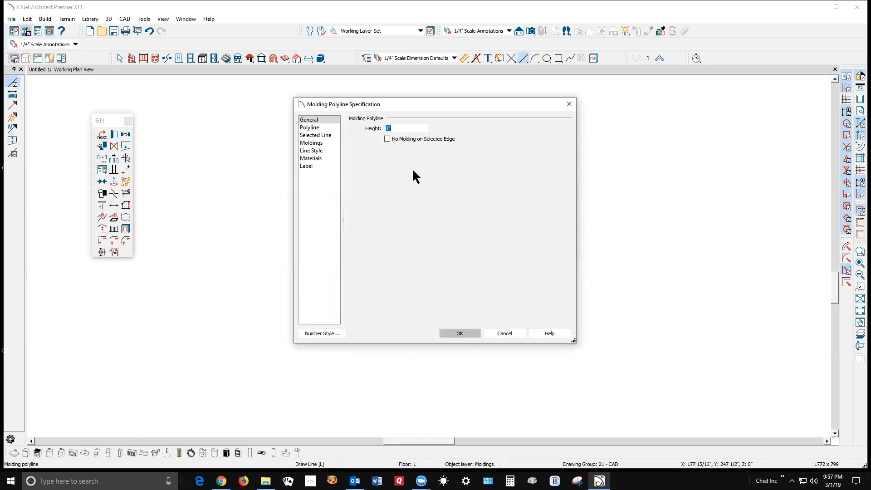
type("8")
Add the CA-001 base molding profile from the Chief Architect Core Catalogs to the molding polyline.
left_click(311, 142)
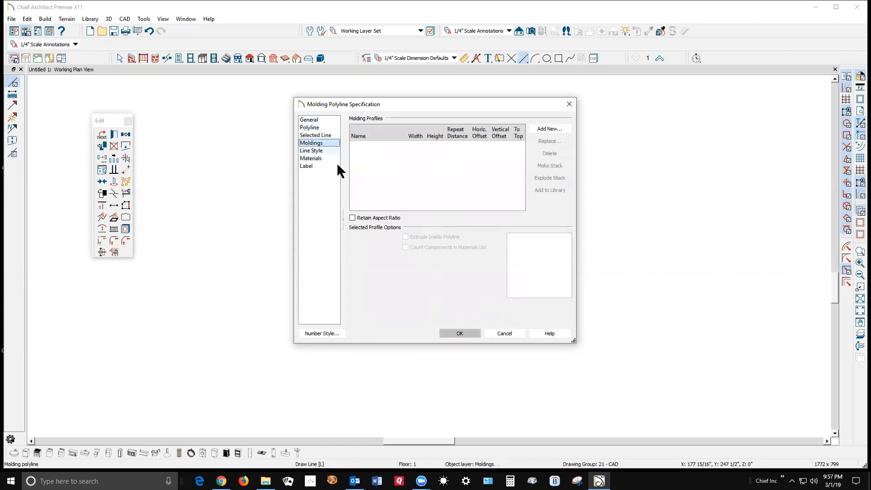
left_click(560, 129)
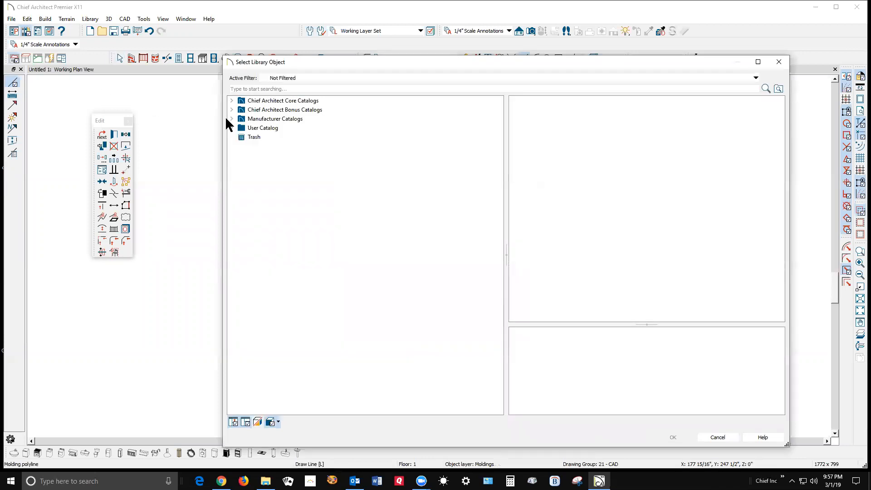
left_click(232, 101)
left_click(241, 110)
left_click(241, 111)
left_click(241, 111)
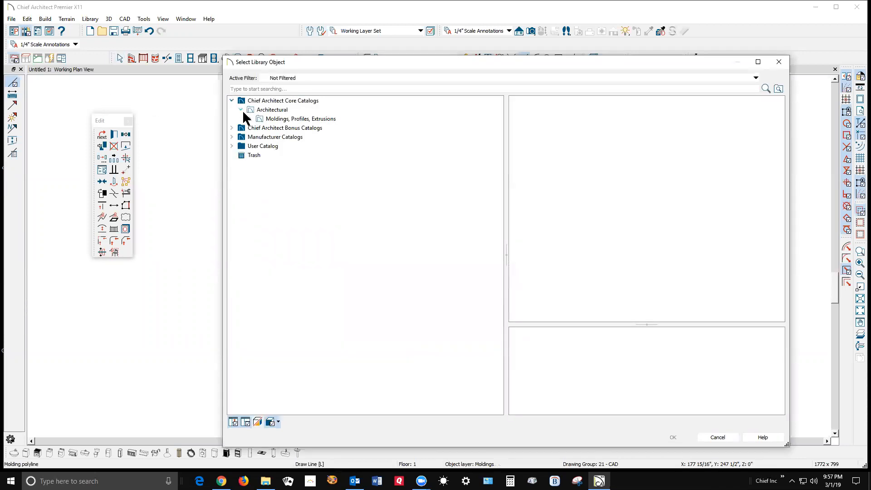
left_click(251, 119)
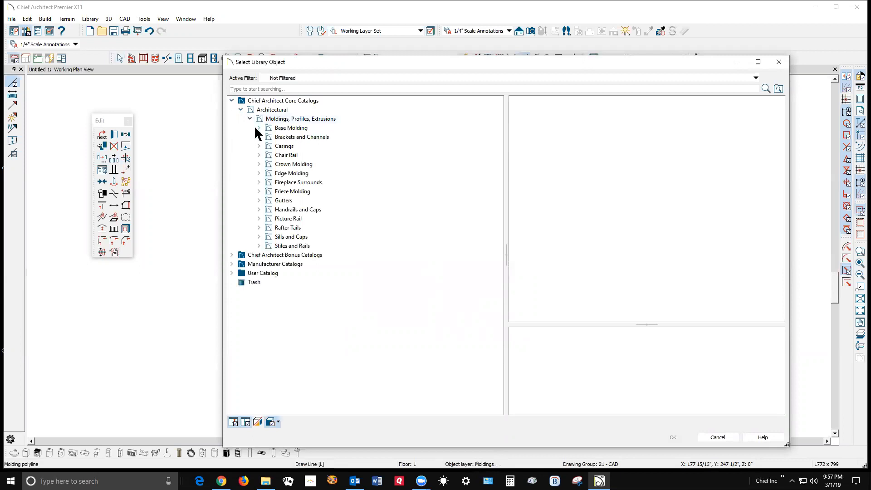
left_click(259, 128)
left_click(281, 137)
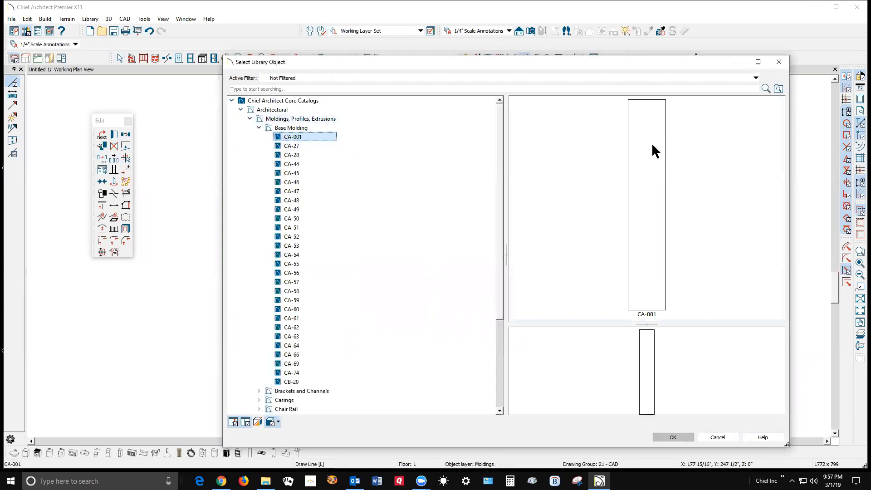
left_click(681, 436)
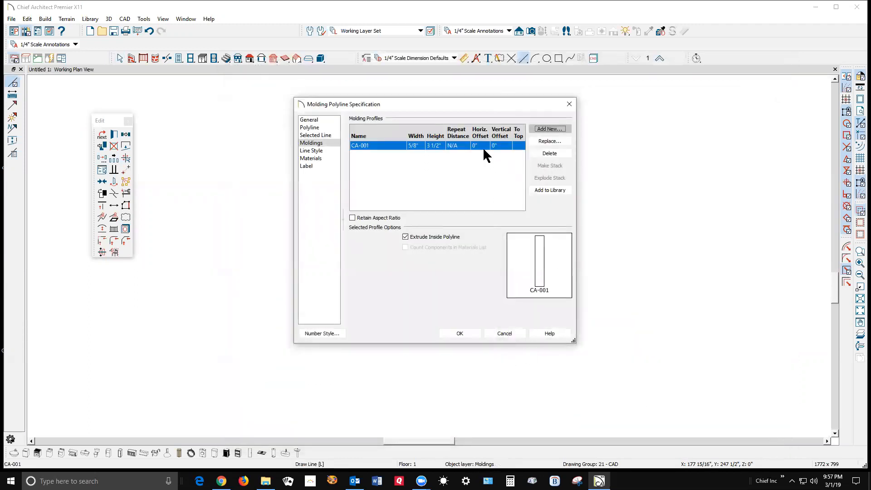
Set the CA-001 profile's width to 1/8" and its height to 96".
left_click(412, 146)
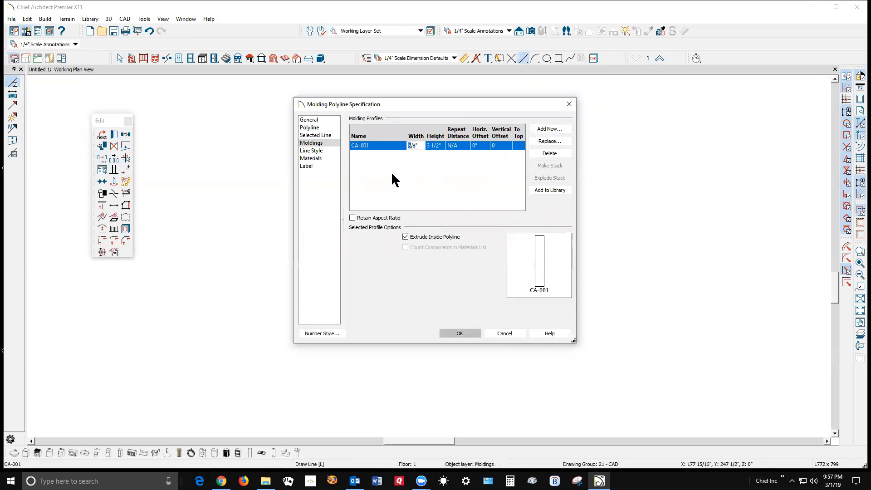
type("1")
left_click(434, 144)
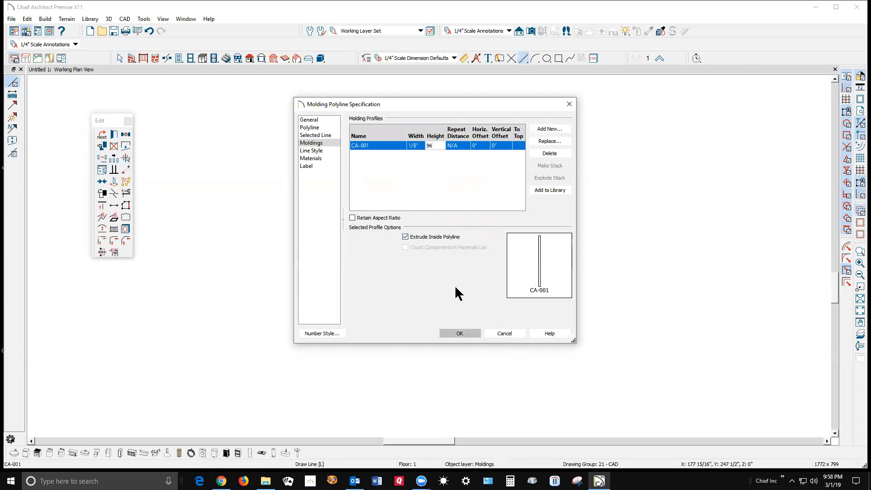
Open the material selection for the CA-001 molding component.
left_click(312, 158)
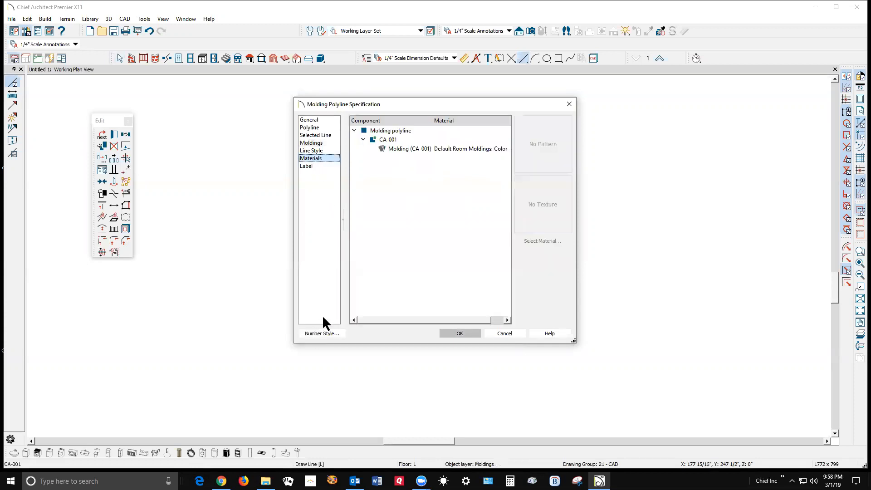
left_click(458, 150)
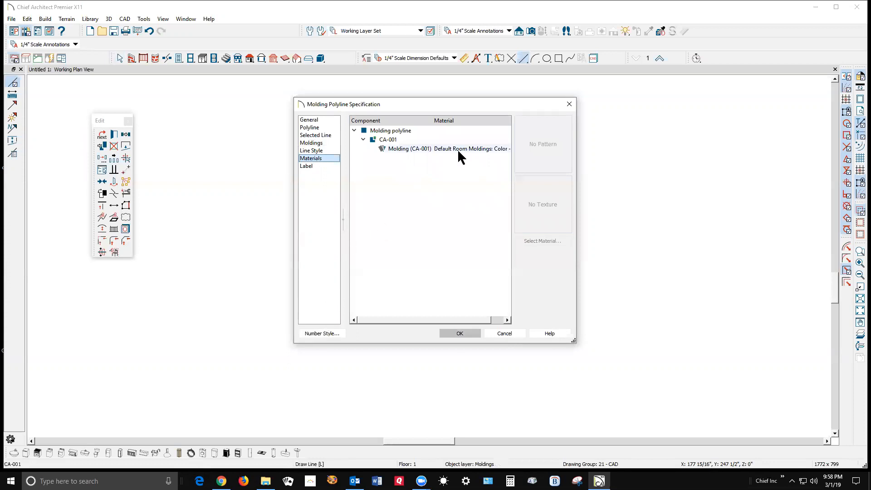
left_click(548, 241)
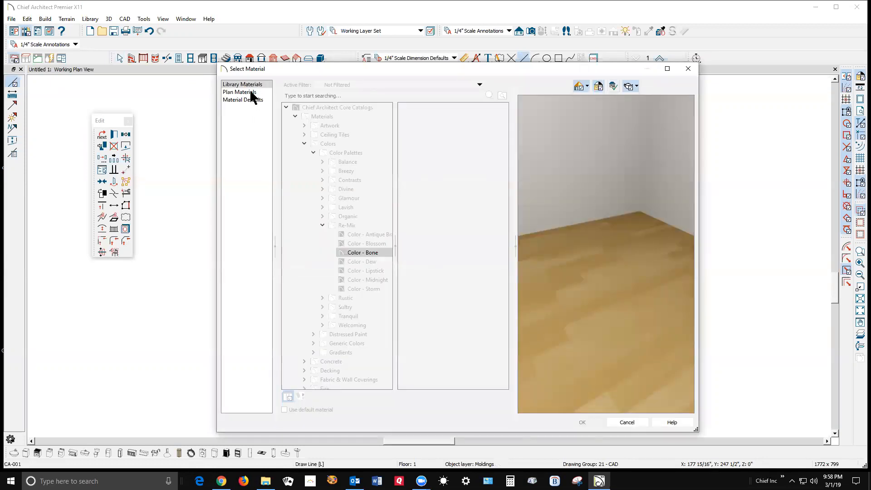
Browse the library's Glass & Glazing and Masonry & Stone materials for a glass block.
left_click(243, 86)
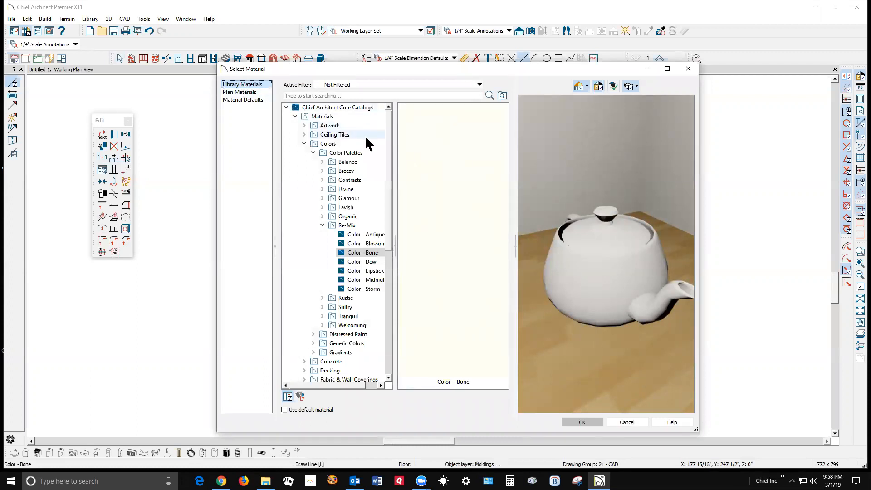
left_click(304, 144)
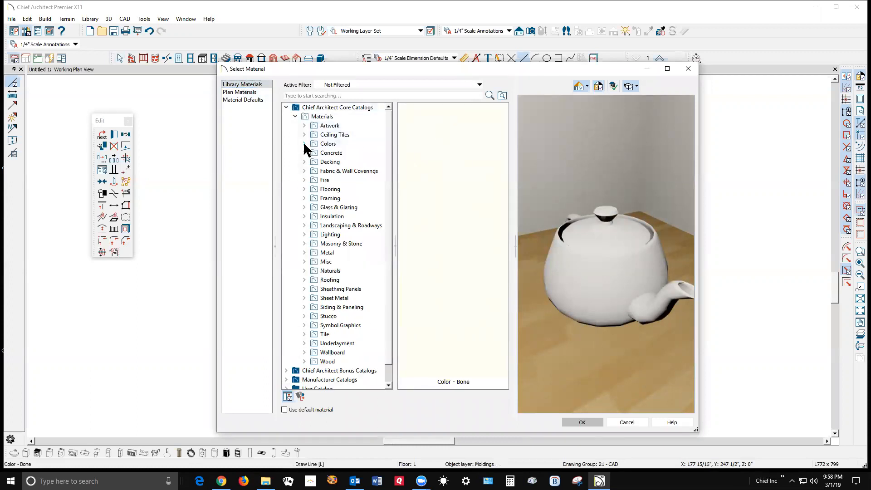
left_click(303, 207)
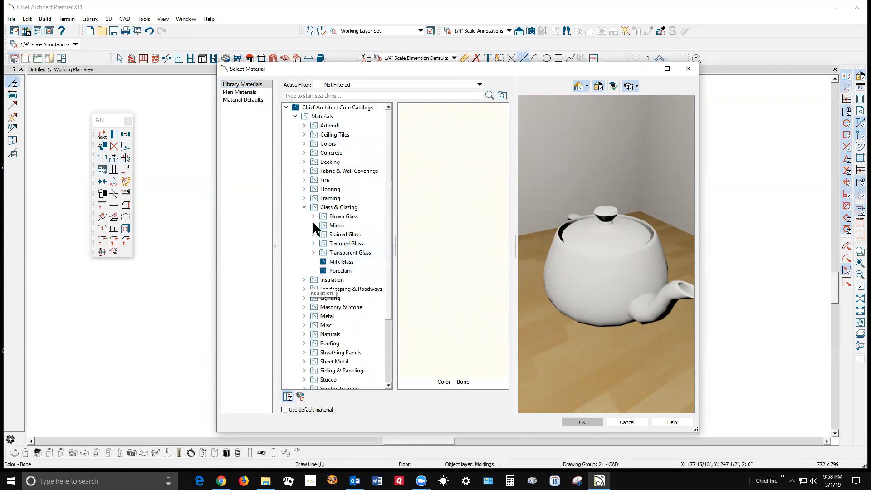
left_click(303, 207)
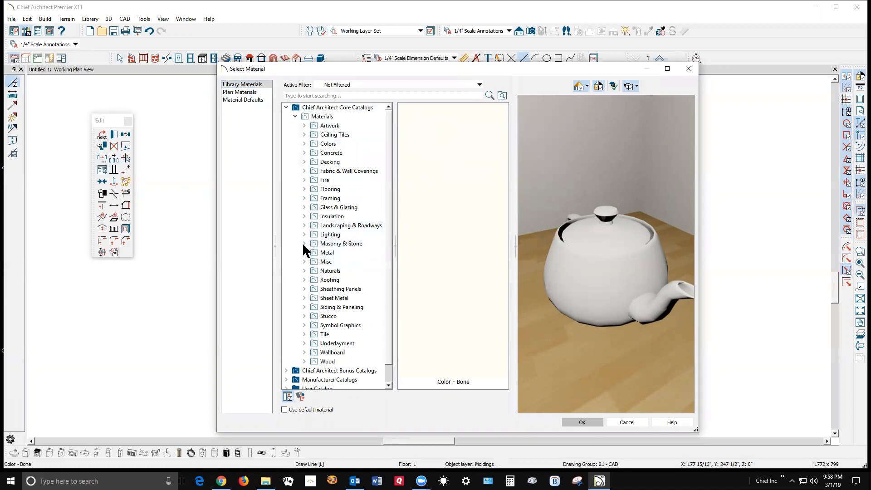
left_click(303, 244)
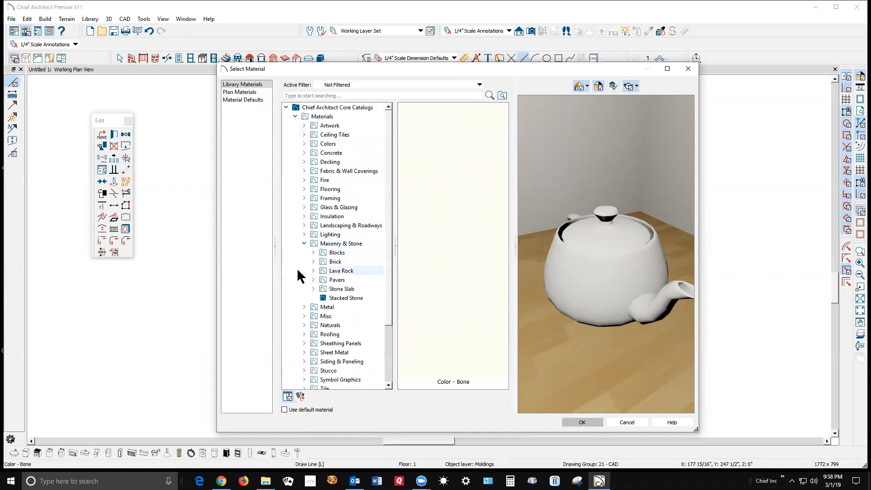
left_click(312, 252)
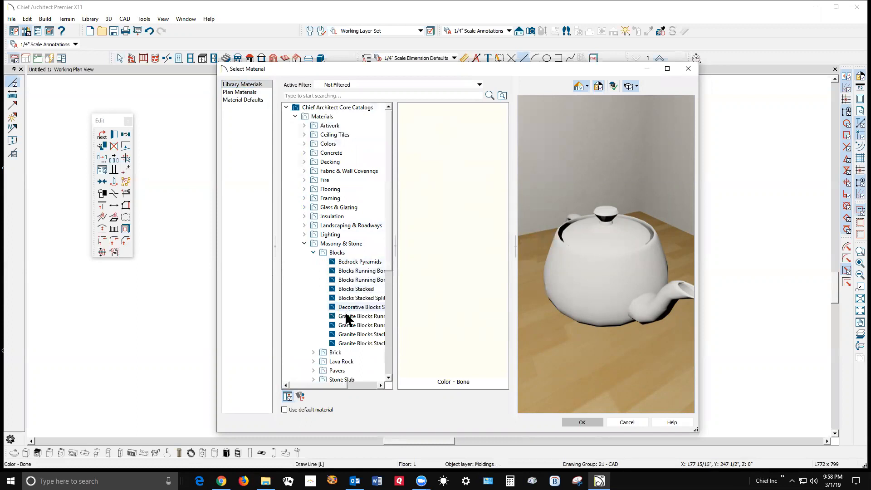
left_click(329, 253)
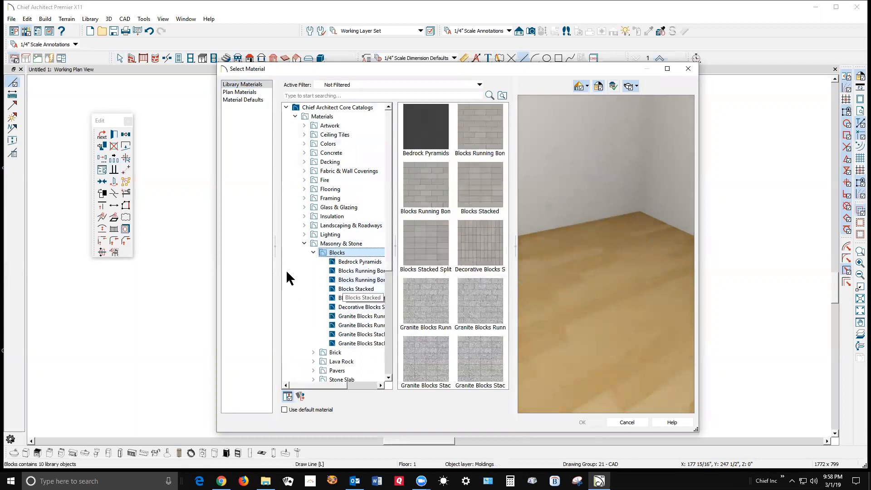
left_click(313, 252)
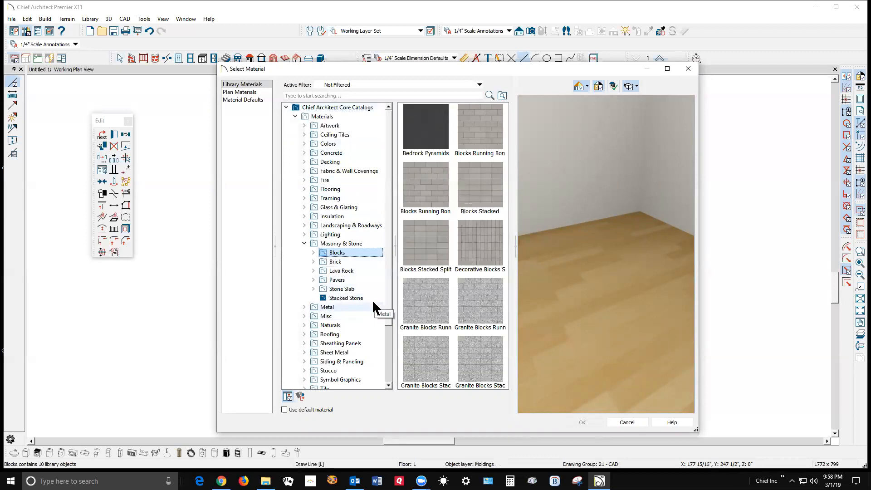
scroll(371, 307, "down", 2)
scroll(366, 287, "up", 2)
left_click(304, 243)
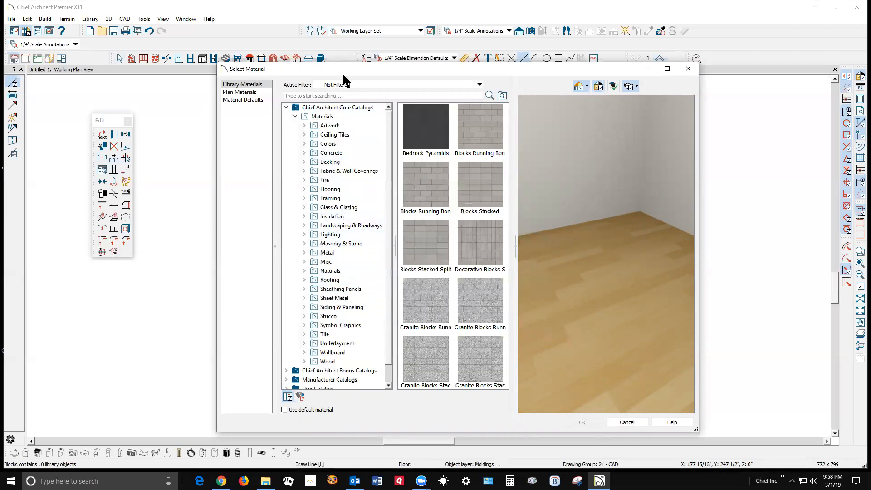
Search the material library for "glass block", assign Glass Blocks to the molding, and accept the molding polyline specification.
left_click(364, 95)
type("glass block")
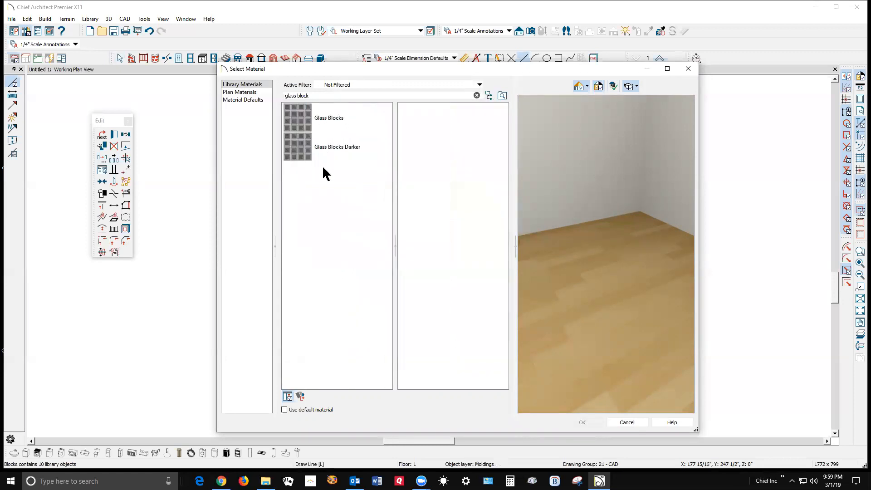
left_click(298, 117)
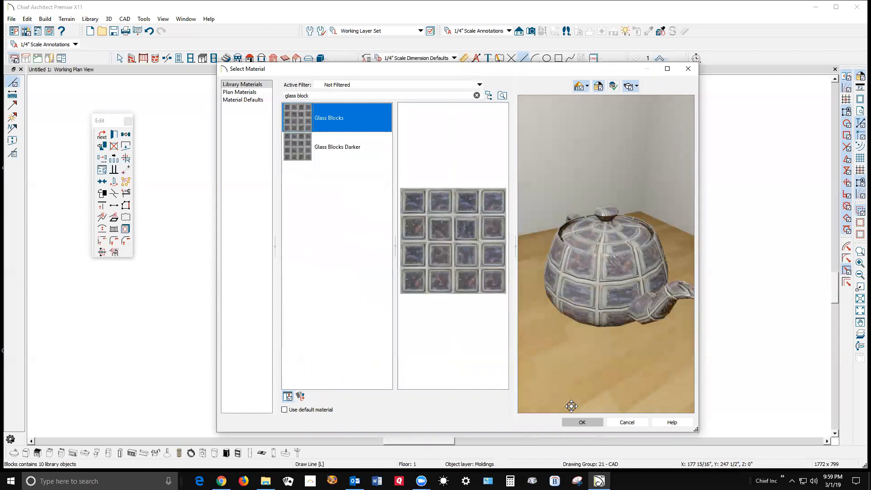
left_click(589, 422)
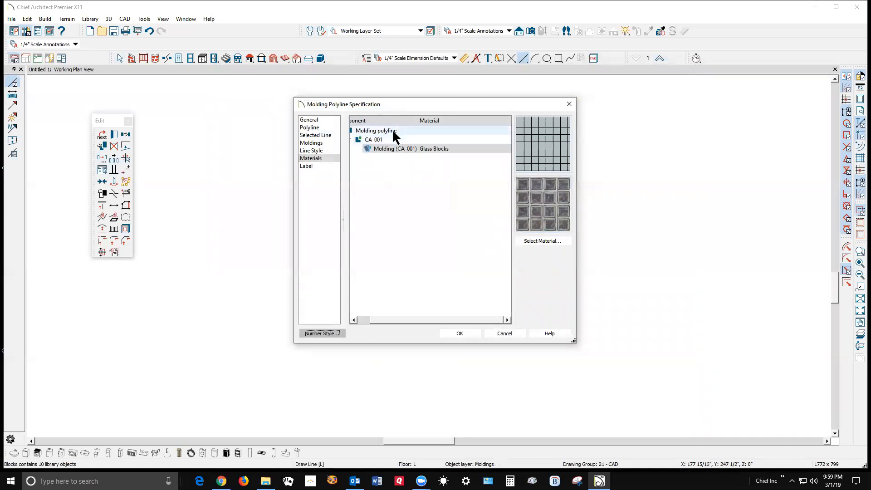
left_click(462, 334)
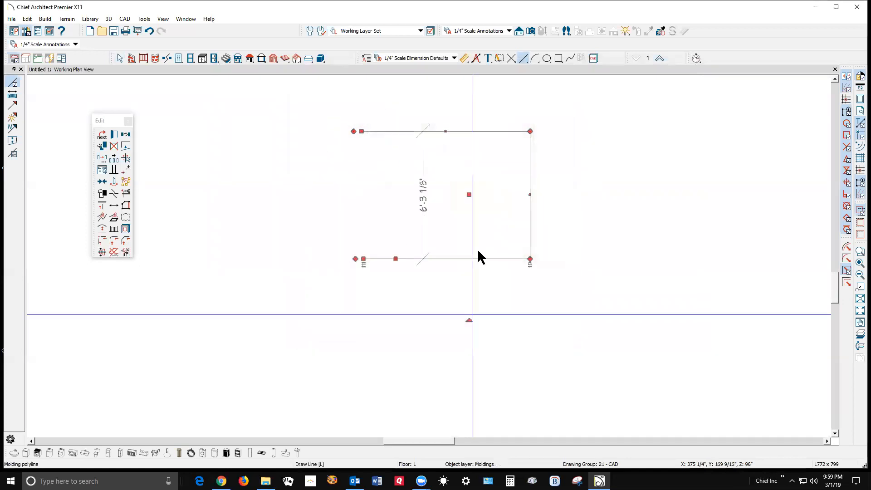
Create a full camera view looking at the molding polyline from its lower-right corner and frame the whole object.
left_click(530, 32)
left_click_drag(681, 397, 489, 209)
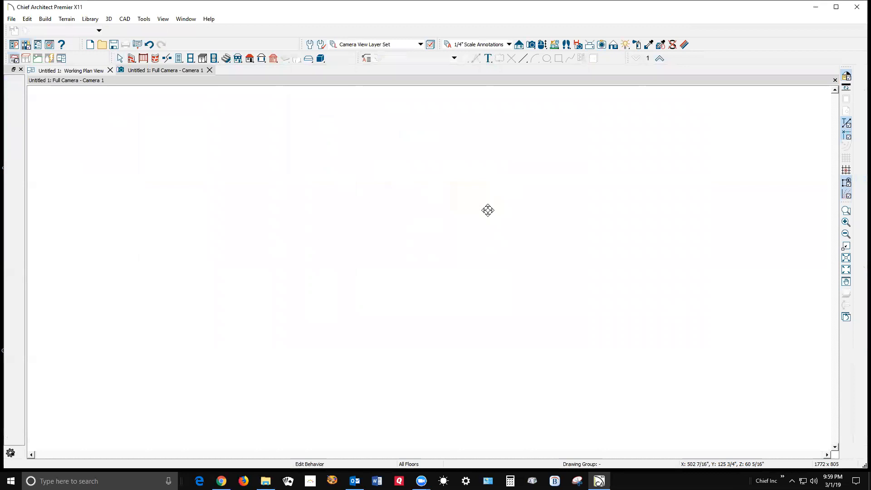
scroll(465, 275, "down", 4)
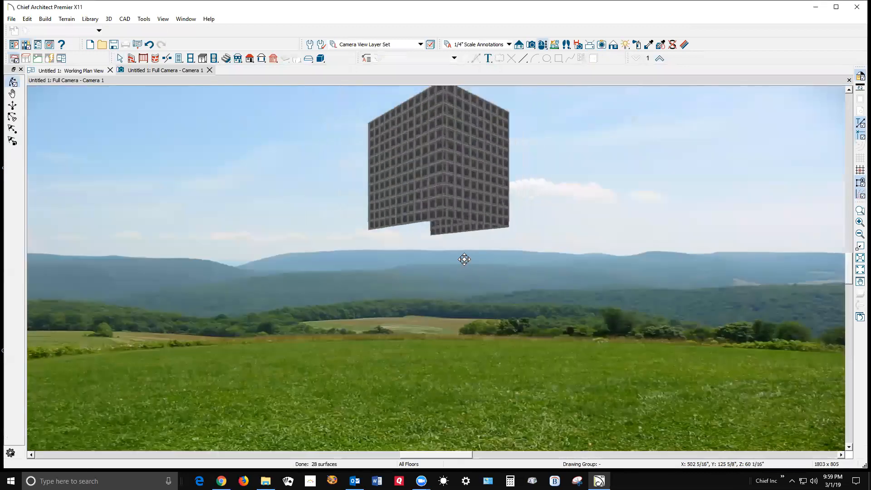
scroll(453, 116, "up", 5)
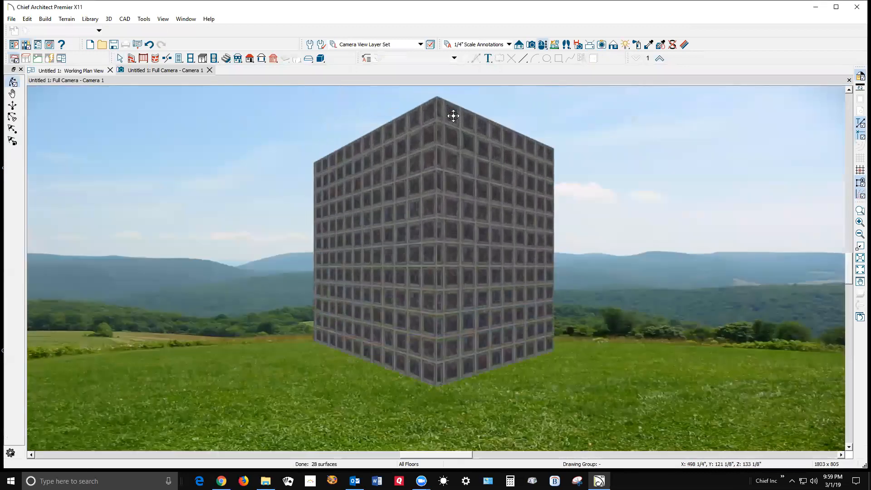
Open the definition of the Glass Blocks material on the model and set its grid pattern width and height to 1/2".
left_click(685, 46)
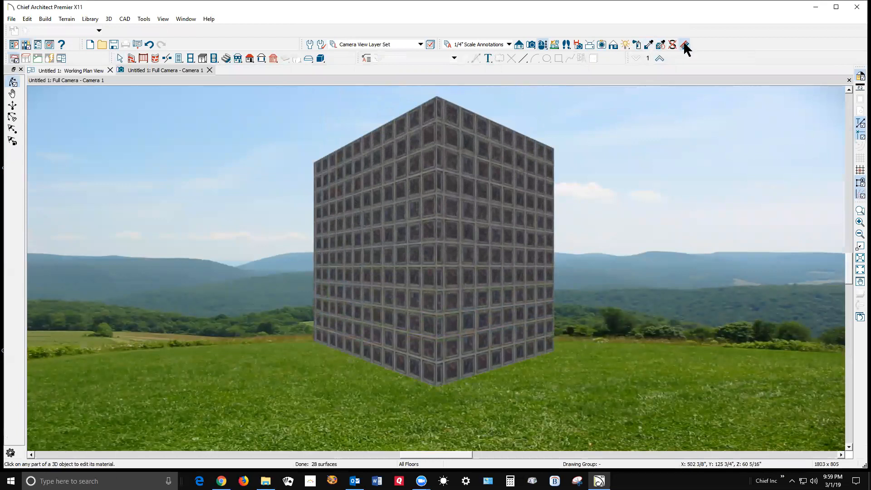
left_click(481, 256)
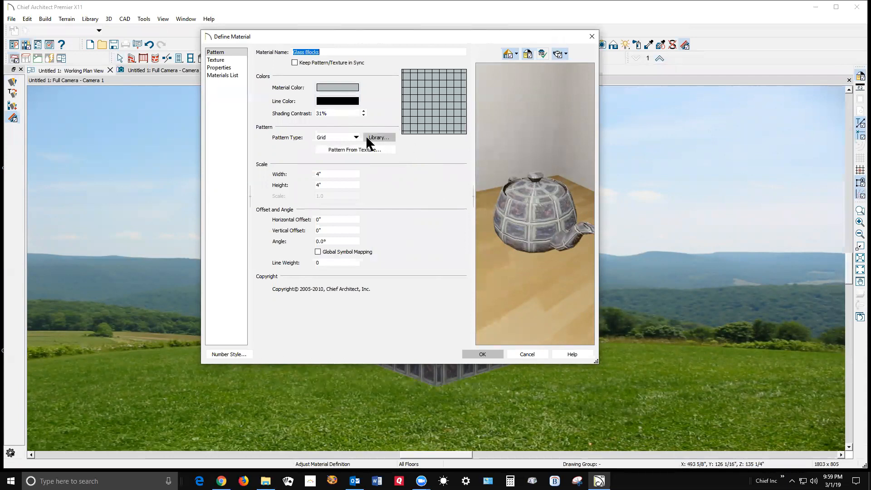
left_click(324, 174)
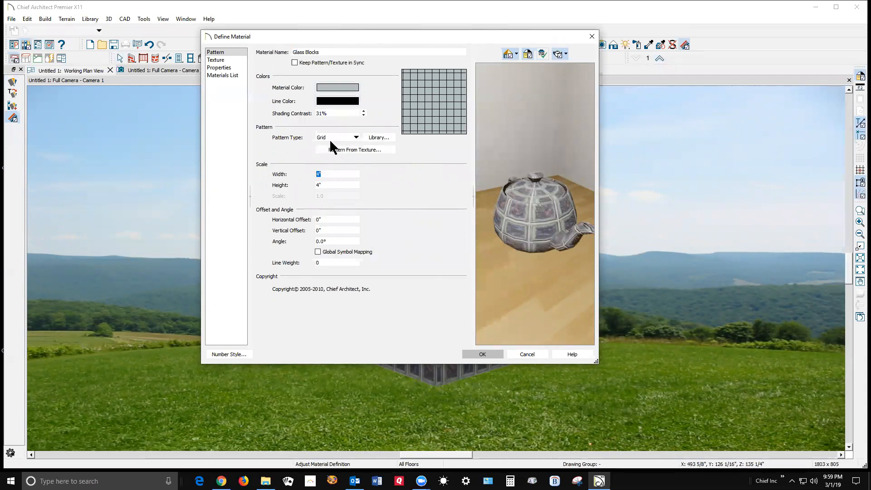
type(".5")
key("Tab")
type(".")
key("Tab")
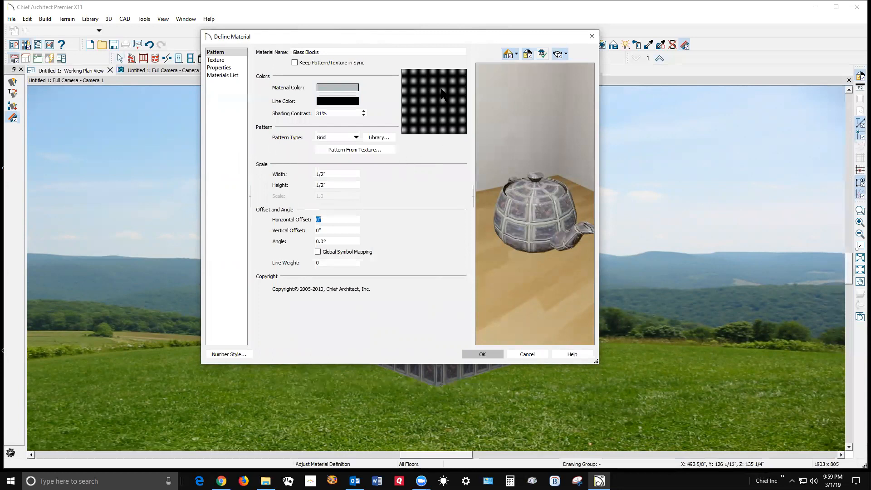
Set the Glass Blocks texture's horizontal and vertical offsets to 1/2" and accept the material definition.
left_click(221, 61)
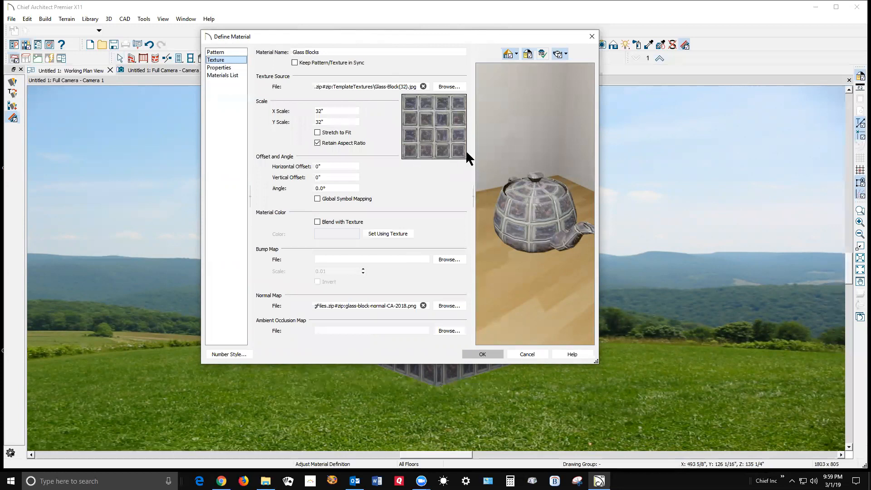
double_click(332, 167)
type("1/2")
left_click(345, 176)
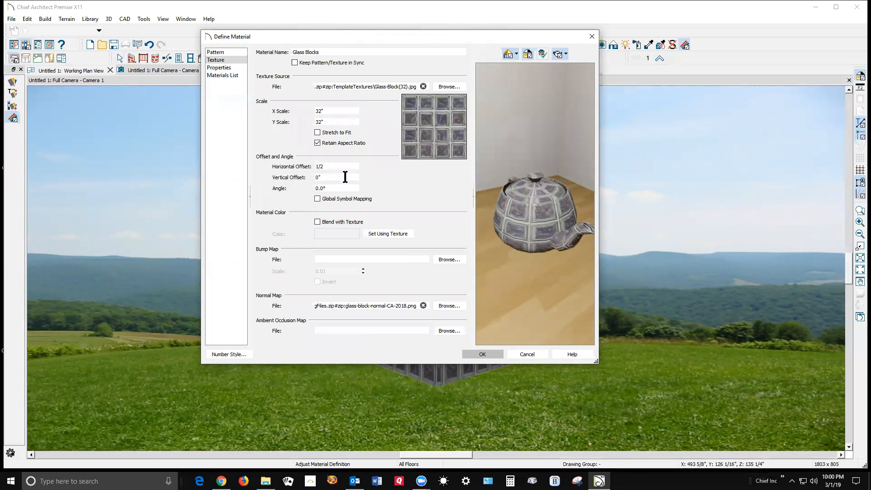
key("shift+Home")
type("1/1")
key("BackSpace")
type("2")
key("Tab")
left_click(482, 354)
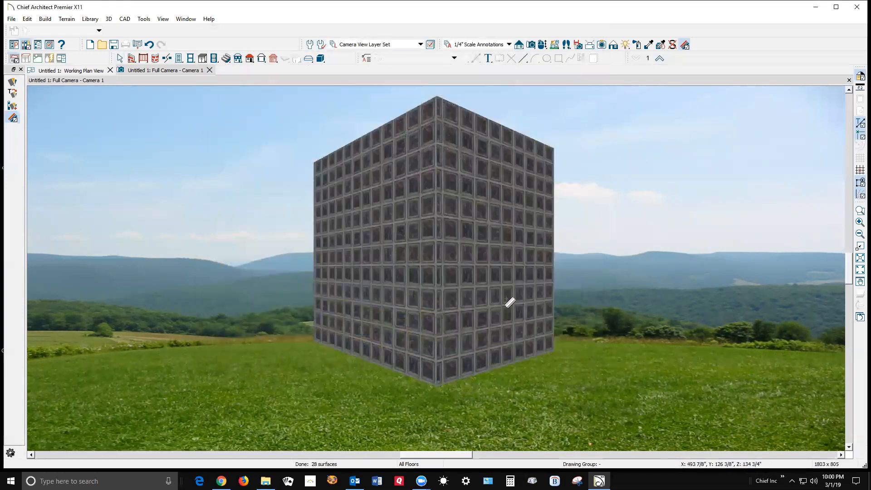
Reopen the Glass Blocks material definition, stop retaining the texture's aspect ratio, and set its X and Y scale to 1/8".
left_click(517, 274)
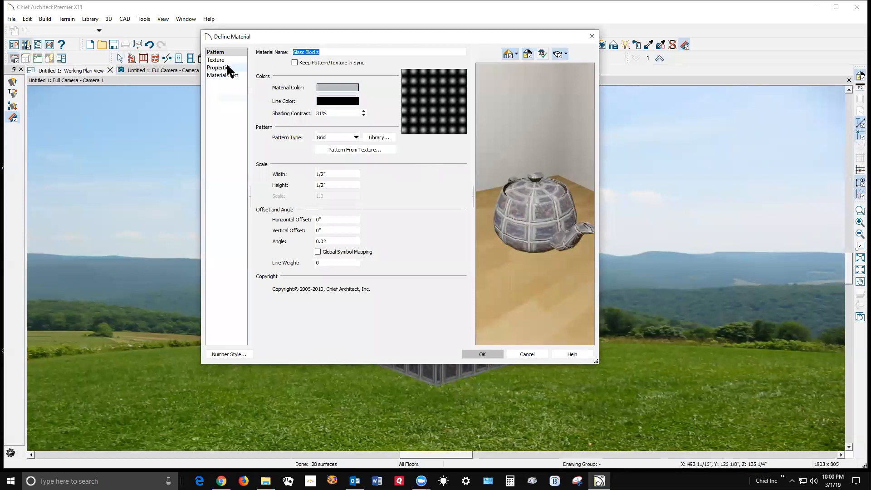
left_click(229, 57)
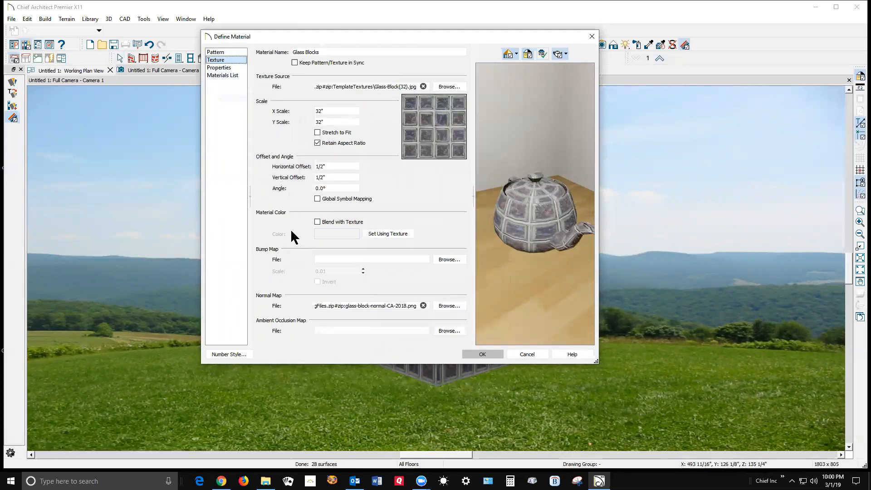
left_click(317, 143)
left_click(325, 111)
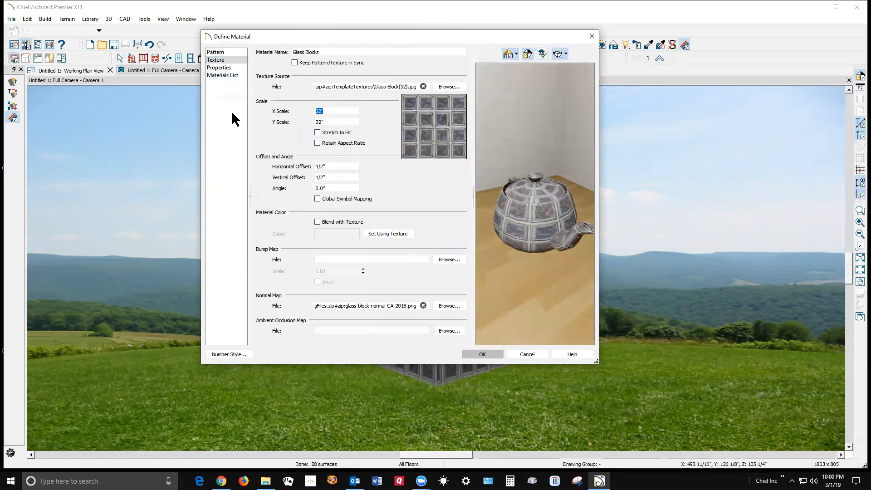
type(".125")
left_click(335, 122)
type(".1254")
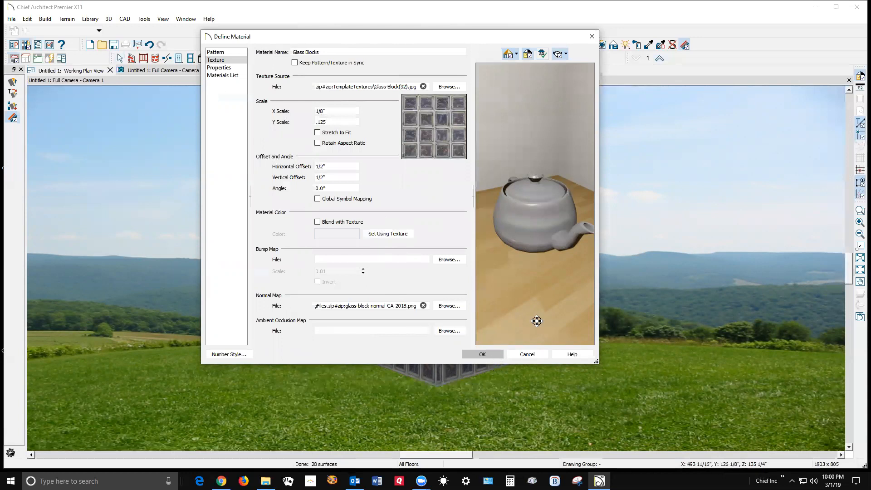
left_click_drag(533, 209, 567, 226)
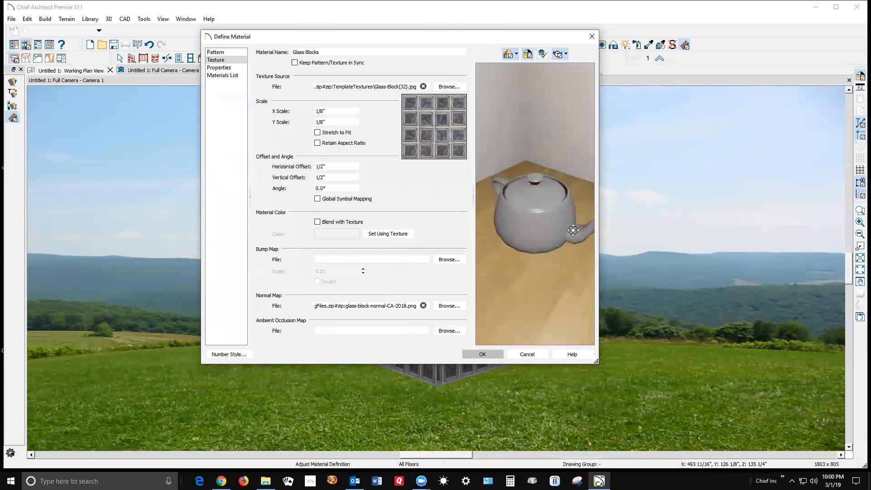
Set the Glass Blocks material's transparency to 70% and accept the material definition.
left_click(220, 67)
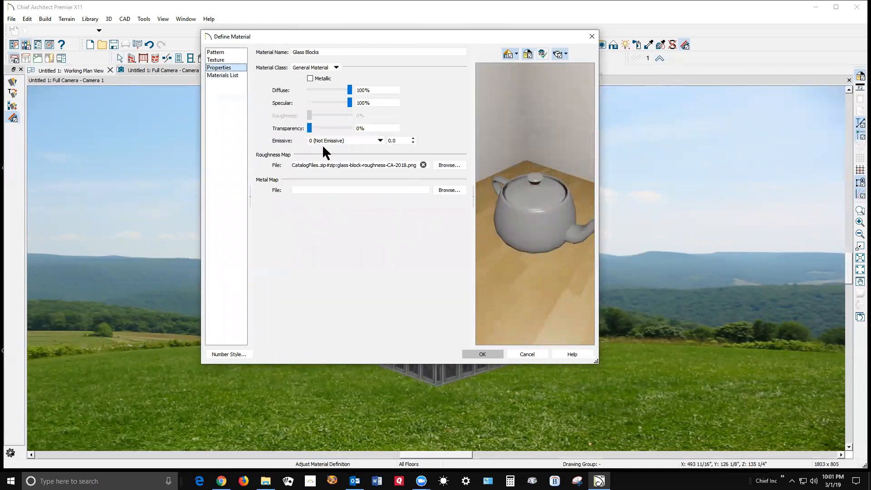
left_click_drag(525, 194, 529, 168)
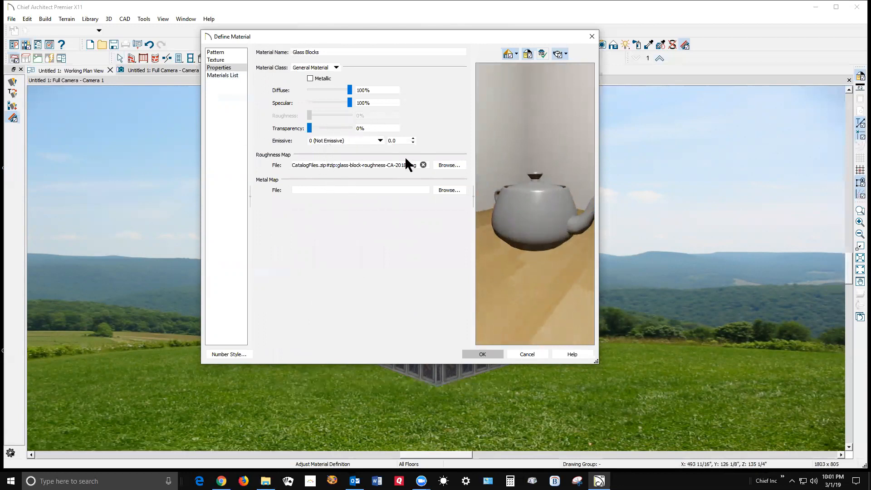
left_click_drag(310, 128, 339, 139)
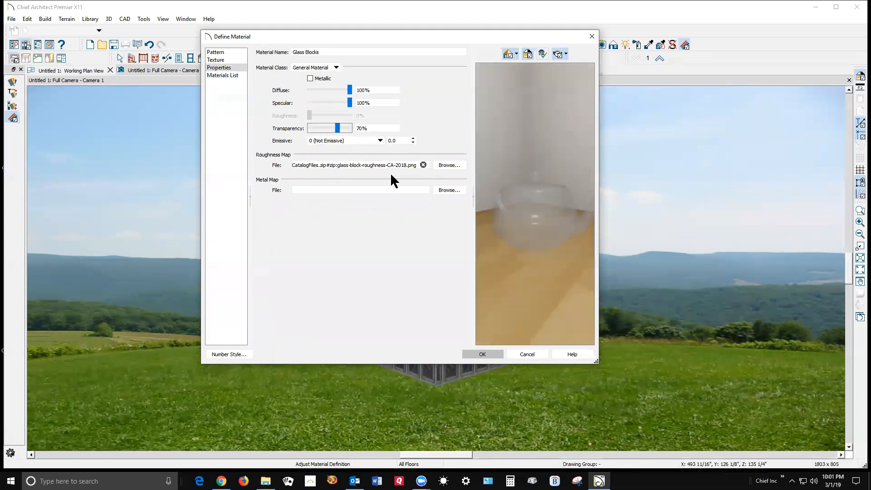
left_click(492, 354)
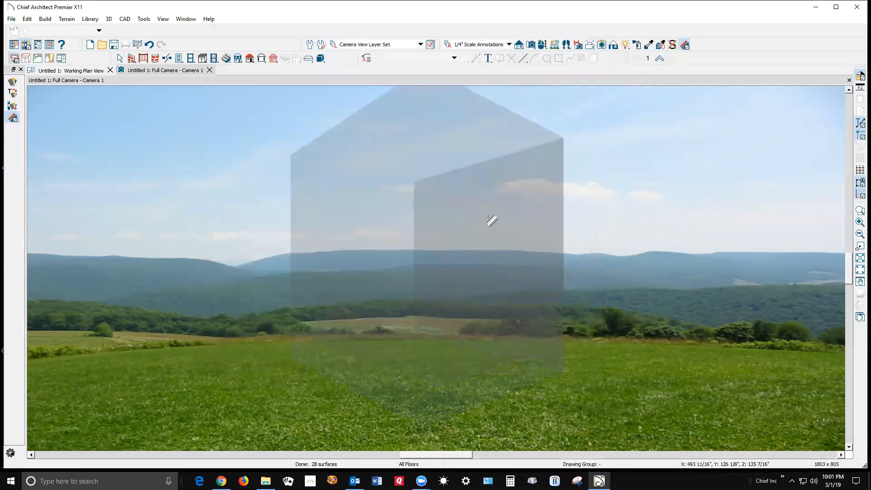
Reopen the Glass Blocks material on the model, lower its transparency slightly, accept it, and leave the material adjustment tool.
left_click(444, 257)
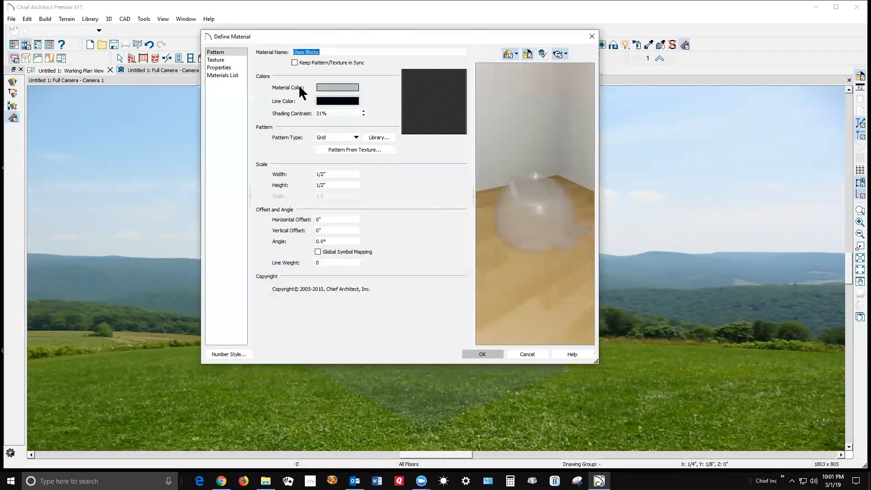
left_click(219, 67)
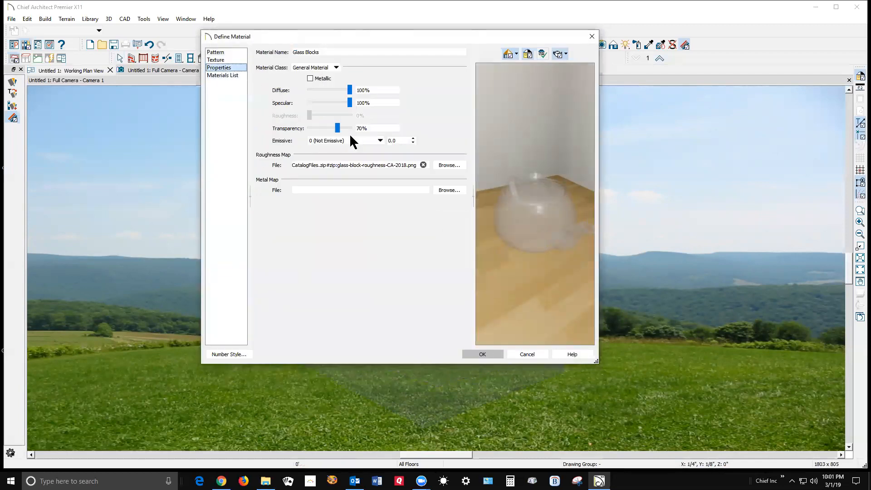
left_click_drag(338, 129, 333, 130)
left_click(490, 351)
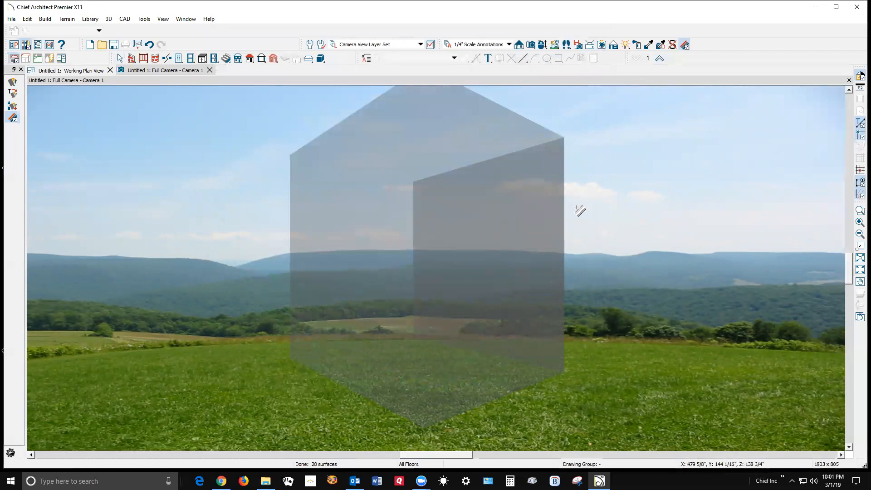
key("Escape")
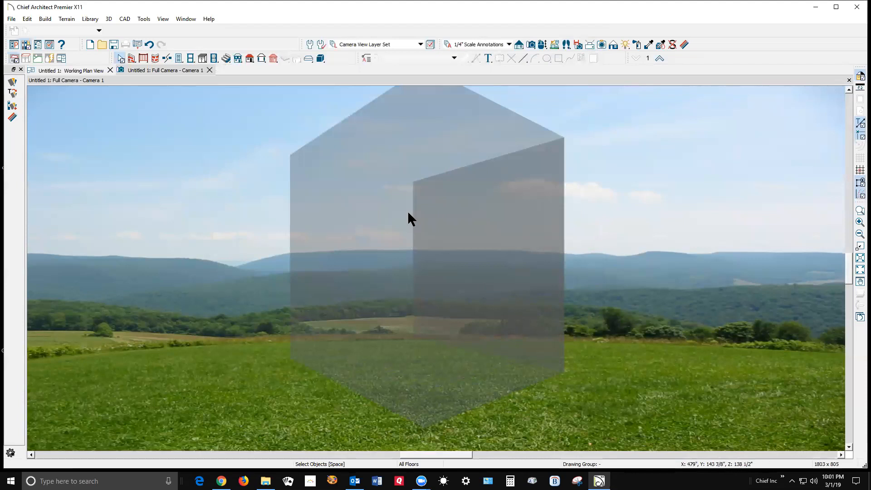
In the plan view, draw a closed rectangle of straight railing, about 8'-2" by 6'-3", along the molding polyline's outline.
key("ctrl+Tab")
key("space")
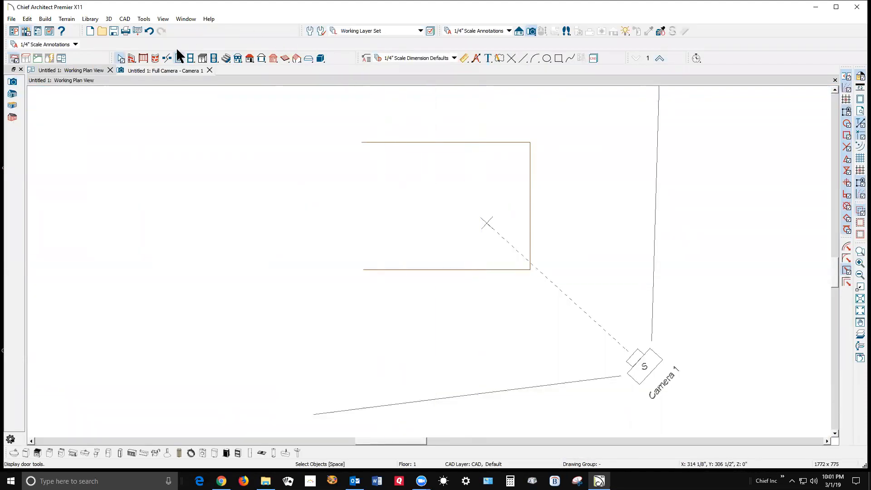
left_click(144, 59)
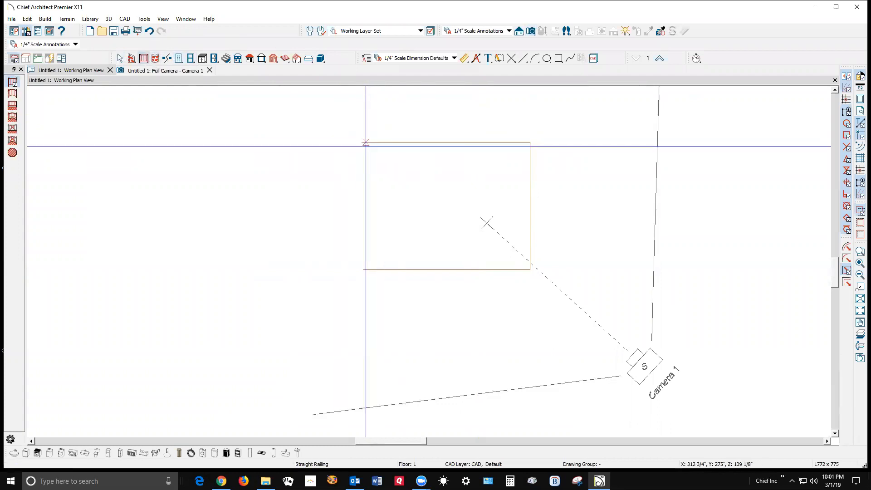
mouse_move(361, 142)
left_mouse_down()
mouse_move(530, 142)
mouse_move(529, 269)
mouse_move(345, 286)
mouse_move(369, 281)
mouse_move(346, 119)
mouse_move(351, 141)
left_mouse_up()
key("space")
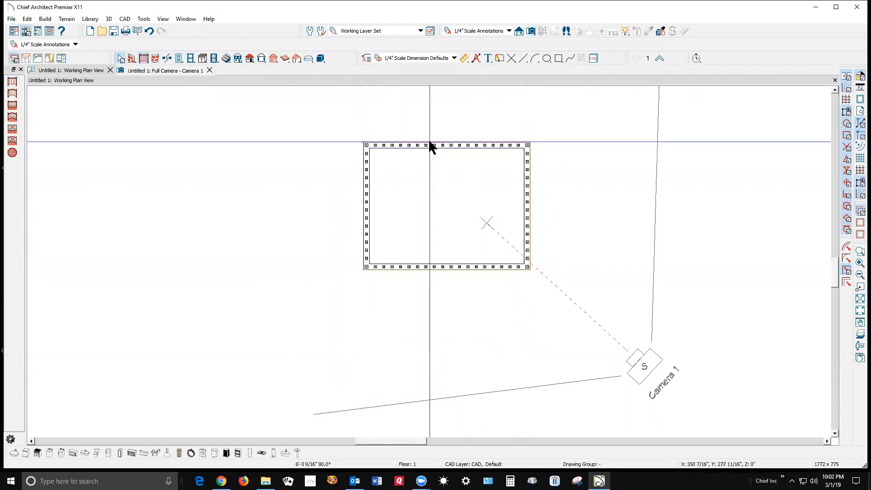
In the camera view, open the molding polyline's specification and turn off Extrude Inside Polyline for the CA-001 profile.
key("ctrl+Tab")
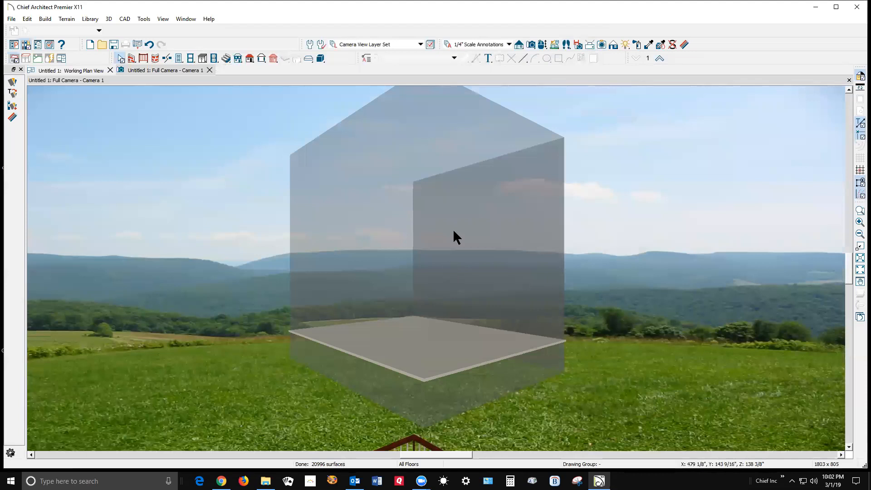
scroll(452, 220, "down", 3)
scroll(442, 270, "up", 4)
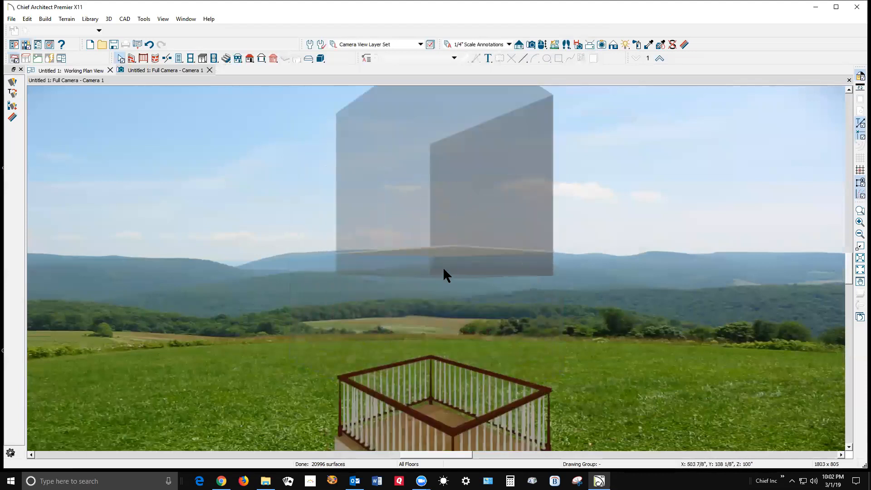
scroll(443, 266, "down", 2)
left_click(414, 256)
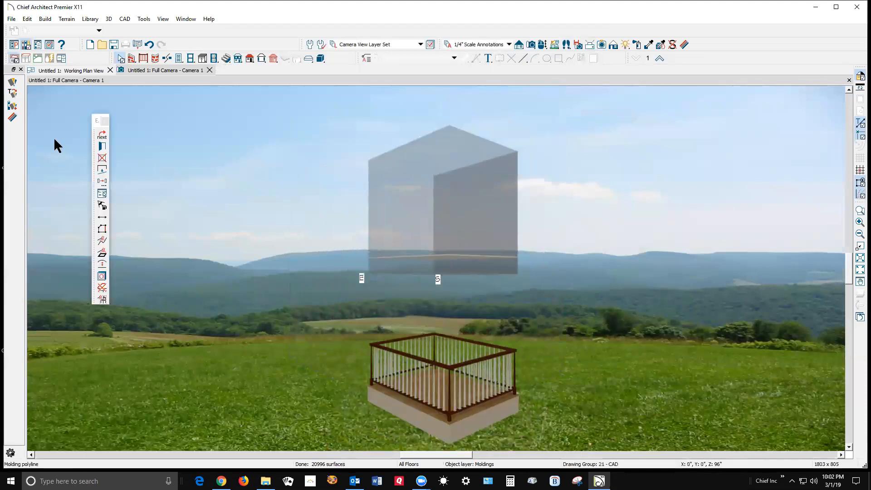
left_click(102, 146)
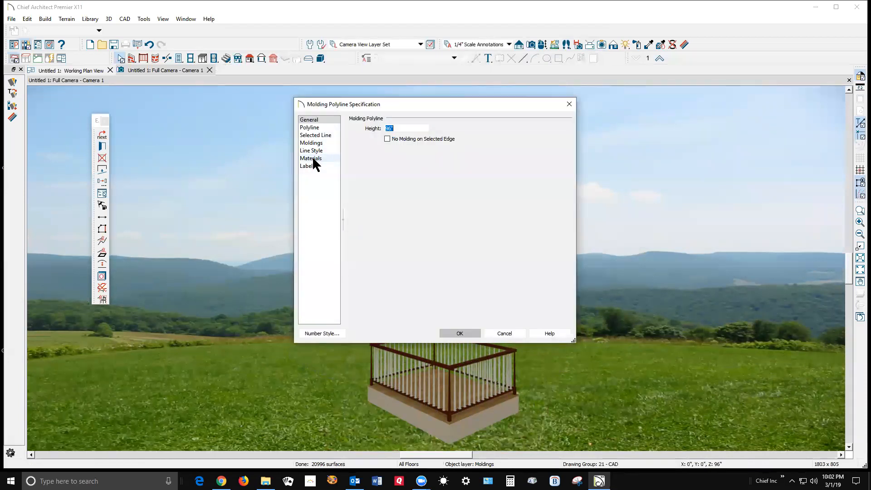
left_click(312, 143)
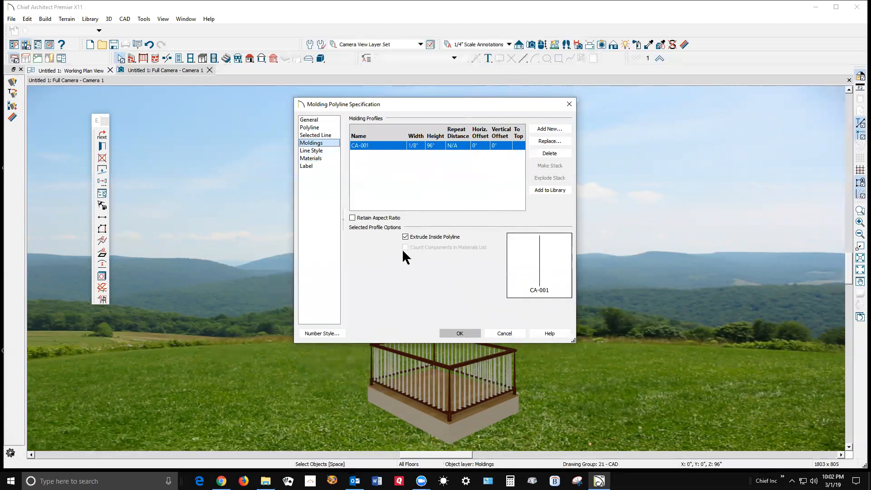
left_click(411, 238)
left_click(468, 337)
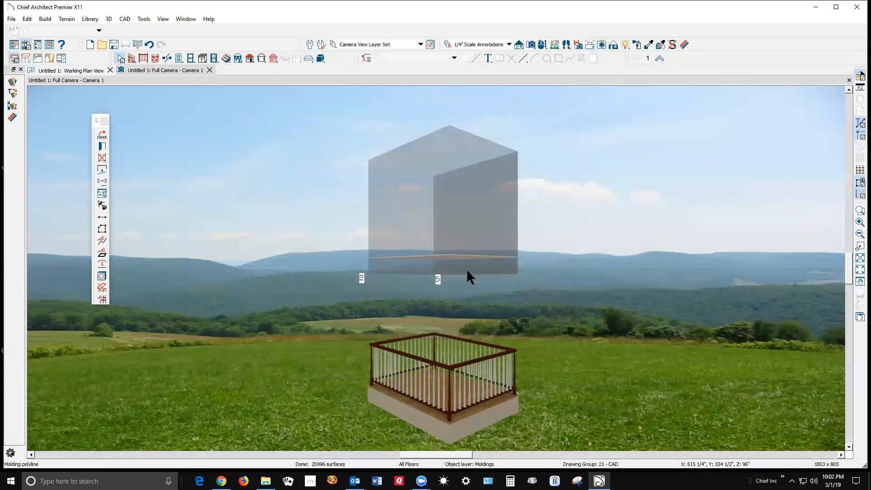
Set the molding polyline's height to 0 in its specification and accept.
double_click(465, 208)
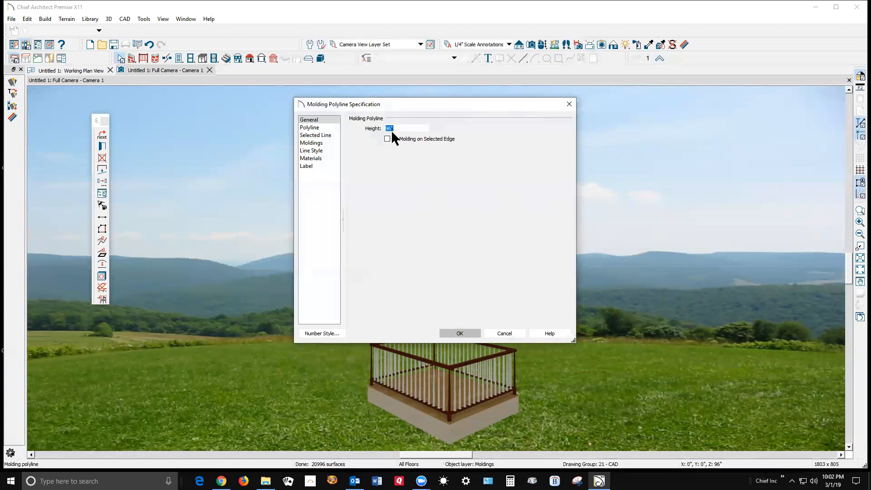
type("0")
left_click(464, 334)
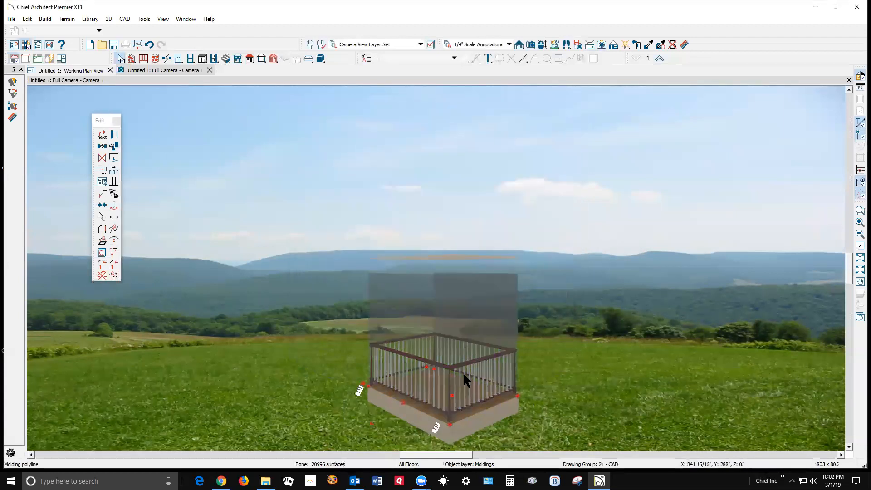
Set the molding polyline's CA-001 profile height to 109", accept the specification, and deselect the polyline.
scroll(462, 405, "up", 2)
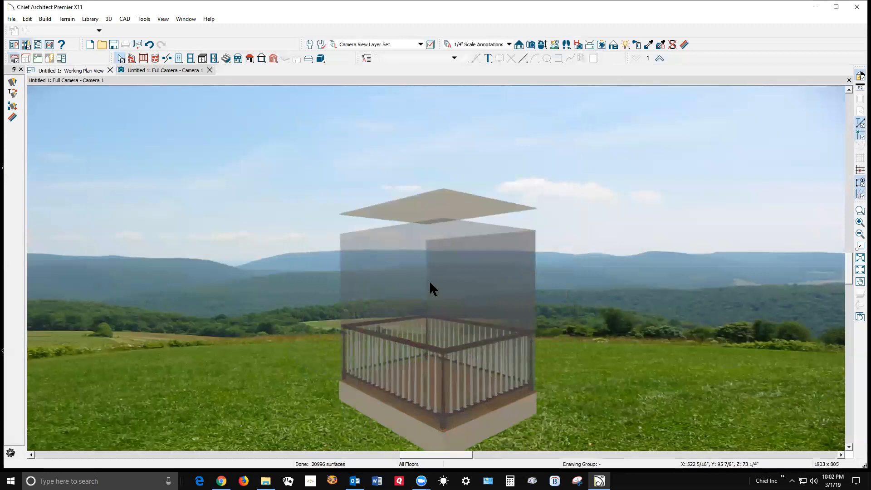
scroll(422, 315, "down", 2)
double_click(443, 297)
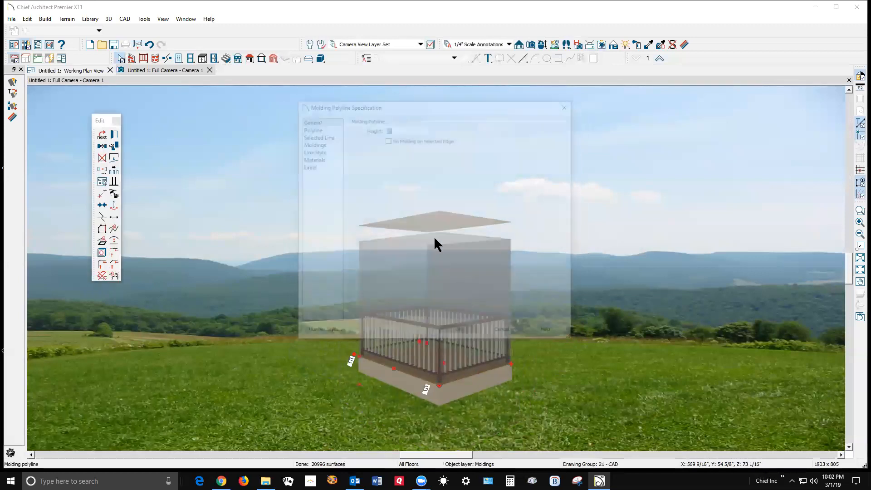
left_click(311, 142)
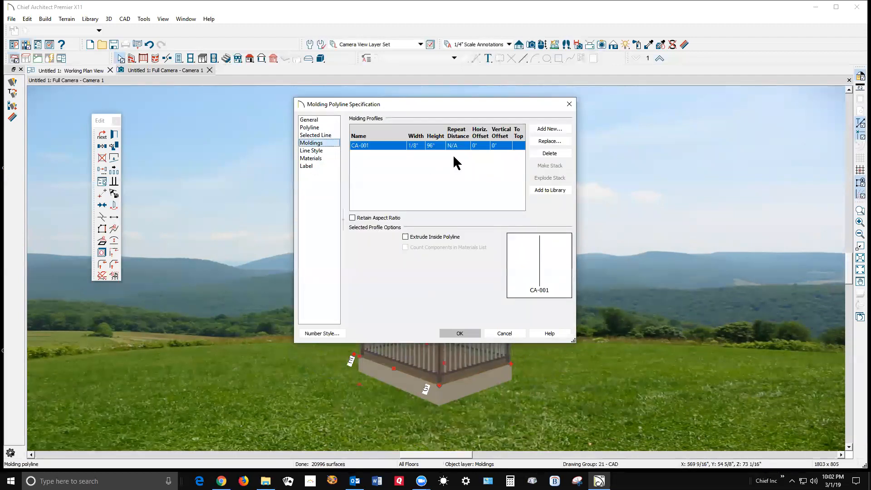
left_click(430, 145)
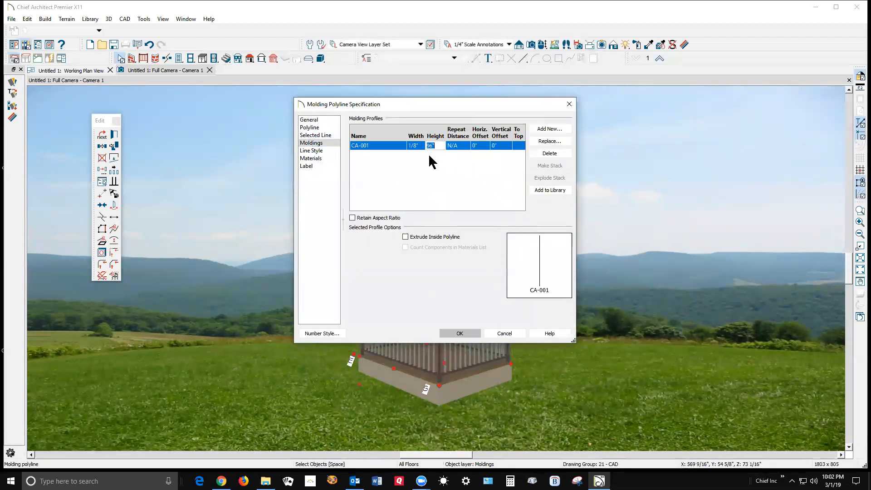
type("109")
left_click(460, 334)
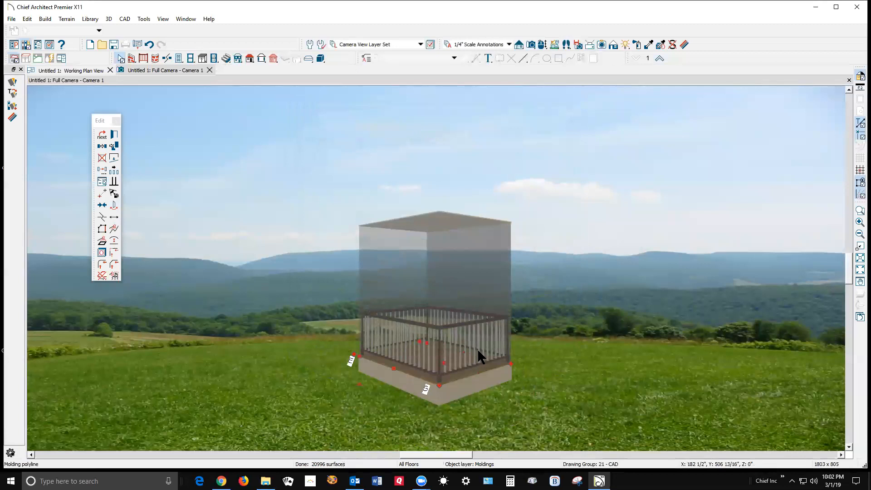
key("Escape")
scroll(451, 317, "up", 2)
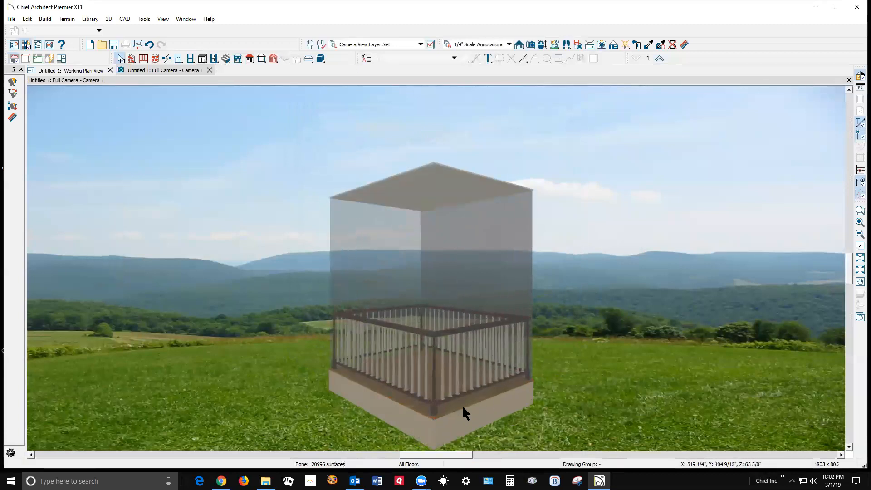
In the plan view, select all four railings of the rectangle together and open their specification at the rail style settings.
key("ctrl+Tab")
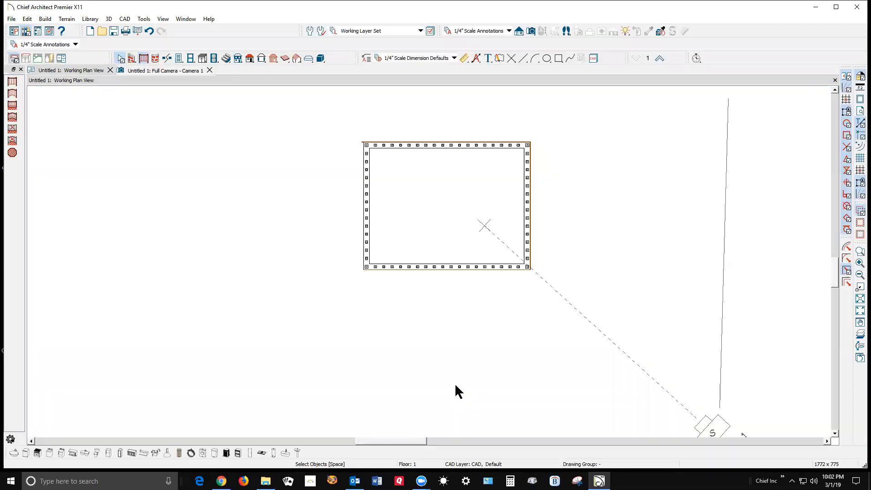
left_click(446, 270)
left_click(529, 207, "shift")
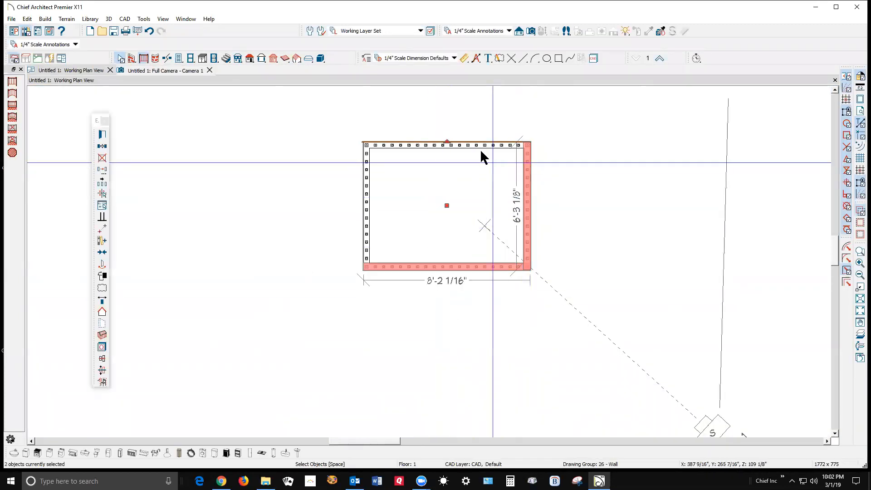
left_click(471, 144, "shift")
left_click(370, 195, "shift")
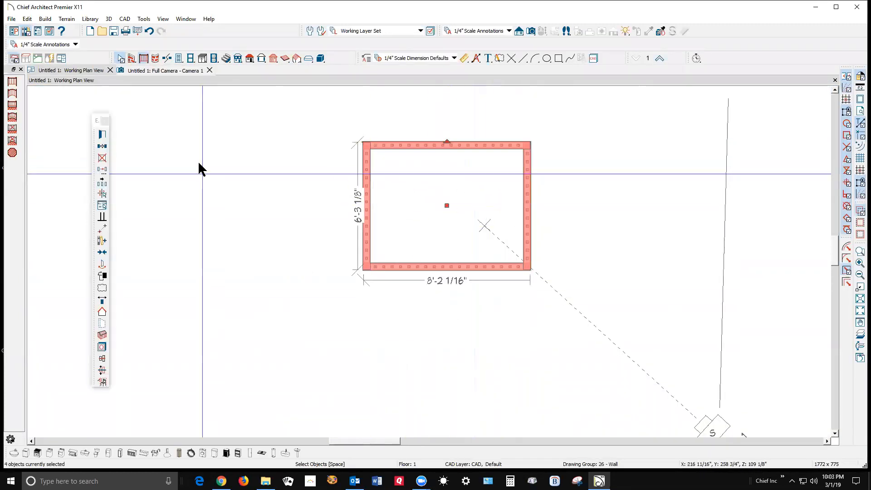
left_click(103, 138)
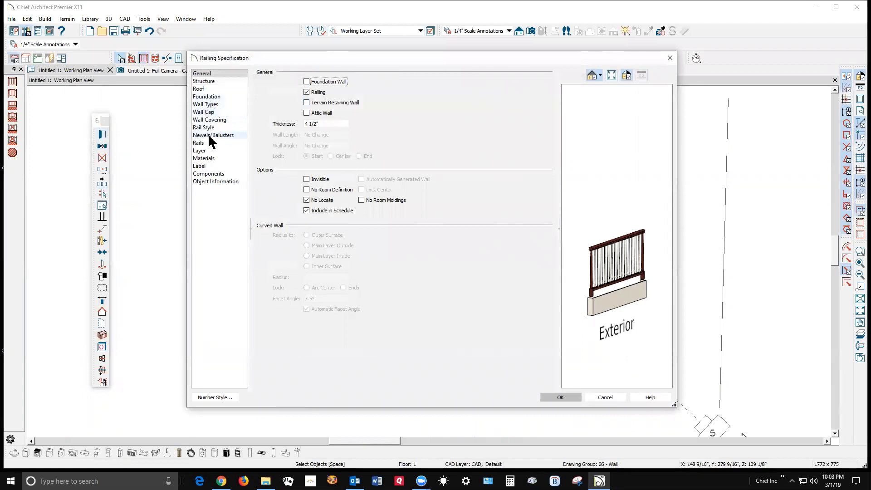
left_click(205, 128)
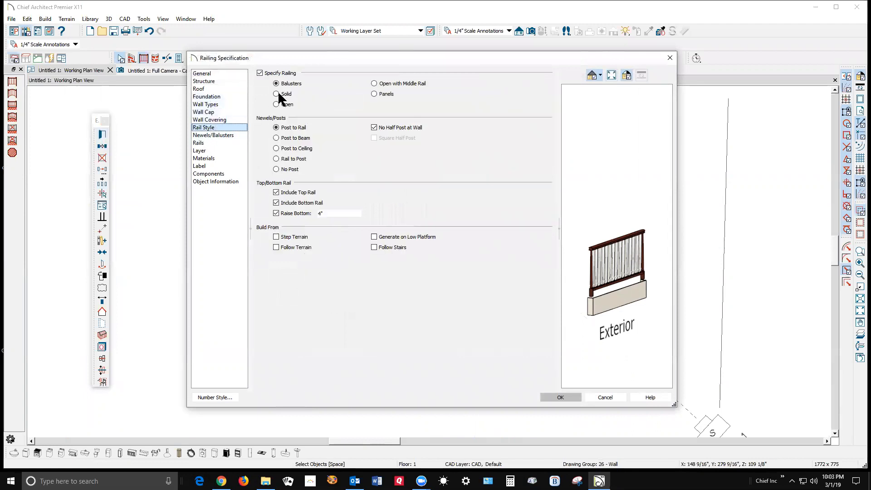
left_click(276, 138)
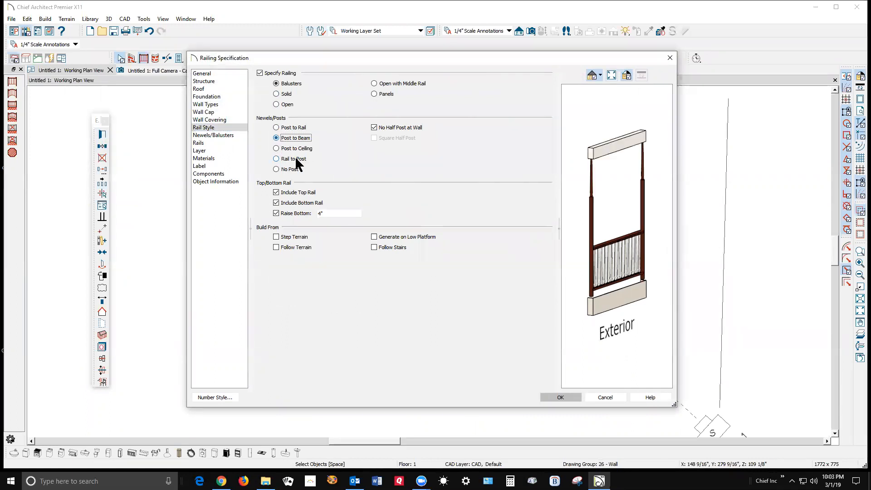
left_click(284, 95)
left_click(278, 84)
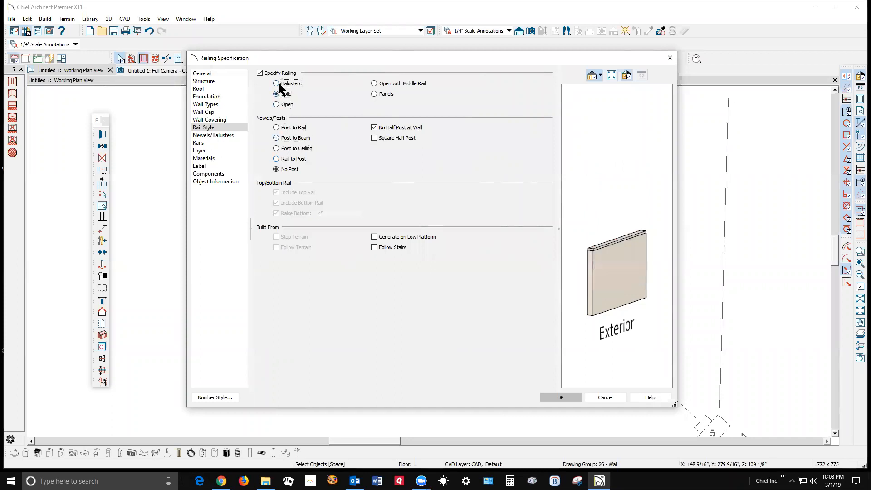
Set the four railings' style to Panels with Post to Beam newels and accept the specification.
left_click(374, 94)
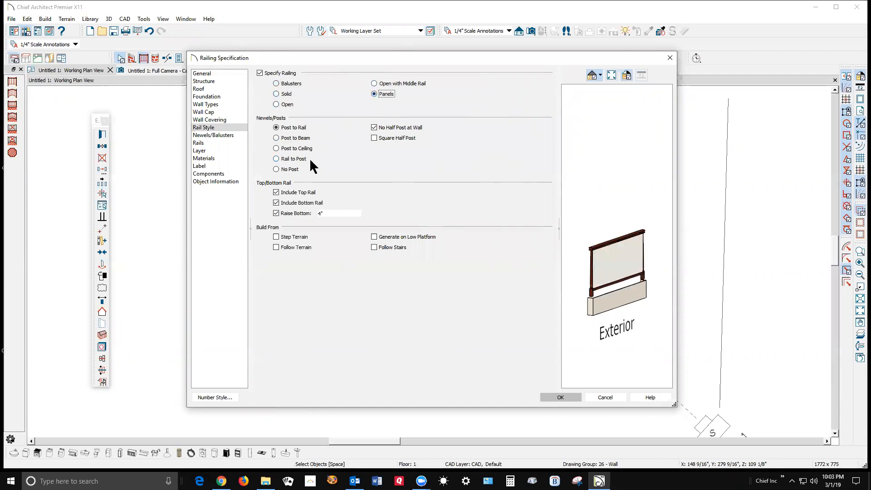
left_click(278, 137)
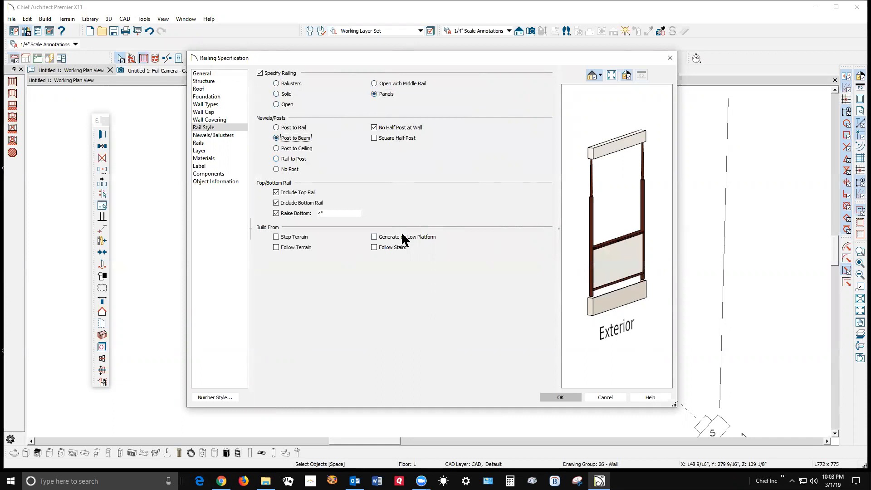
left_click(564, 396)
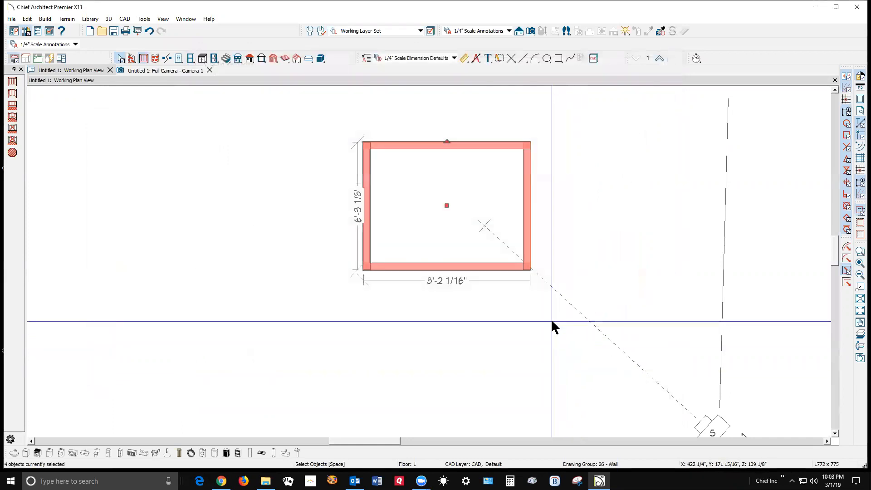
Inspect the paneled railings in the camera view and identify the screen surface above them by briefly selecting it.
key("ctrl+Tab")
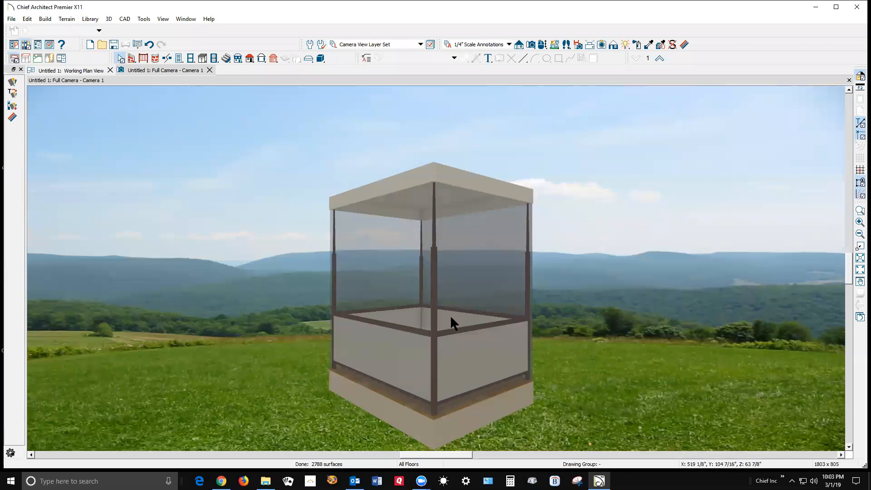
left_click(477, 237)
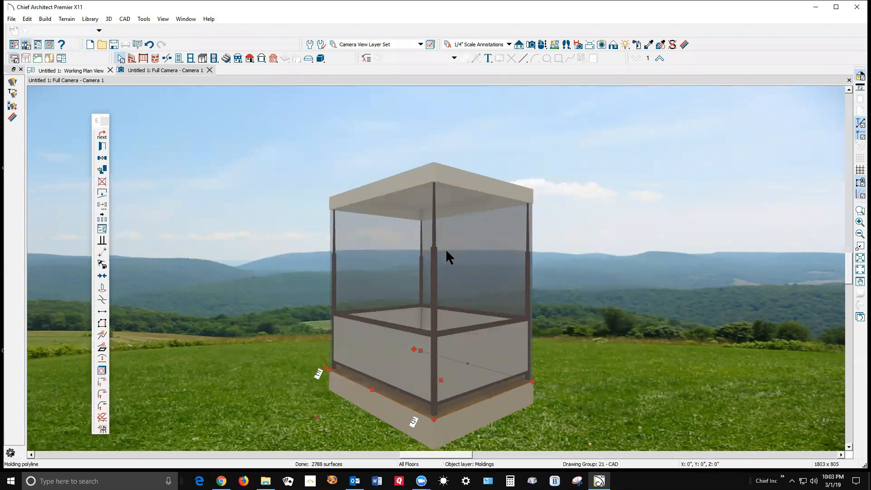
key("Escape")
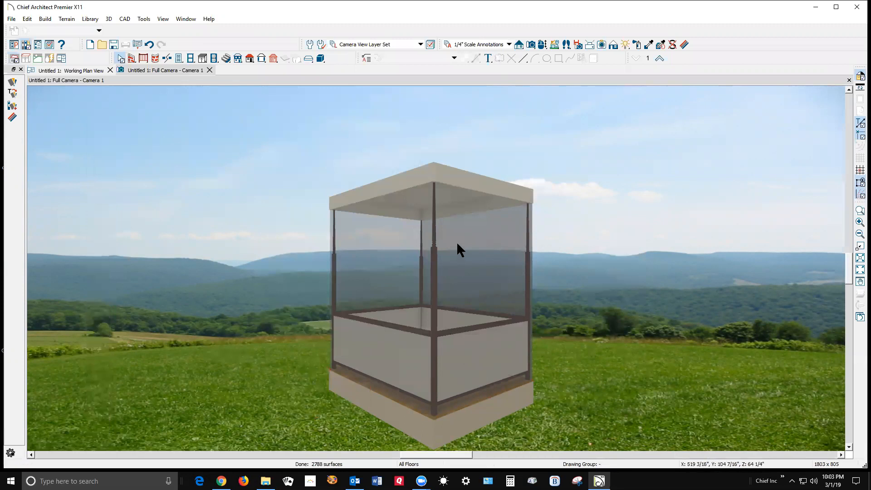